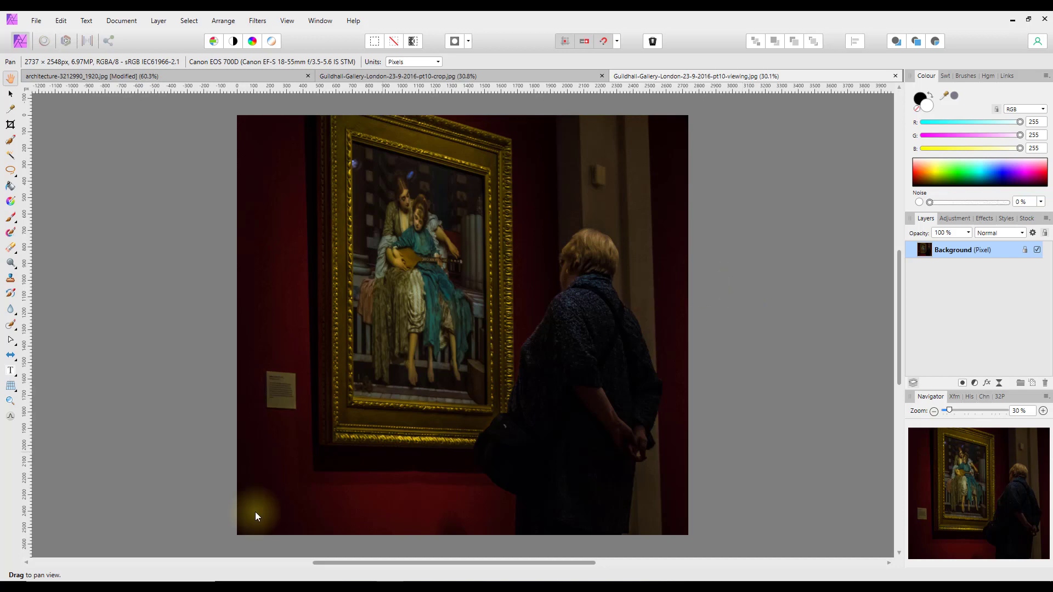
# Step: Return from the Perspective Projection tutorial to Affinity Photo's Guildhall gallery photo
pyautogui.hotkey('alt', 'Tab')
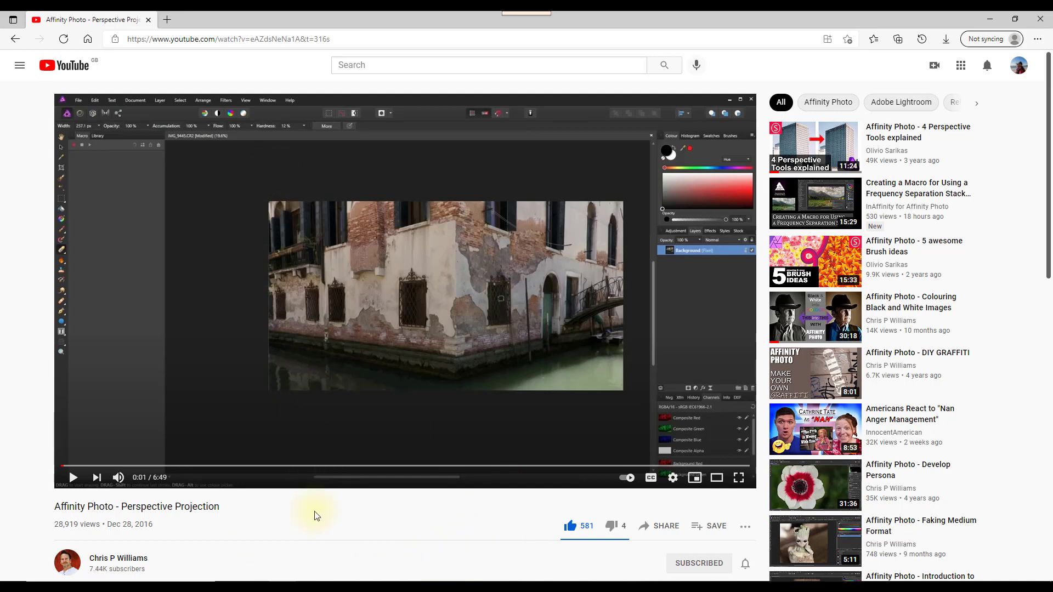
pyautogui.moveTo(390, 581)
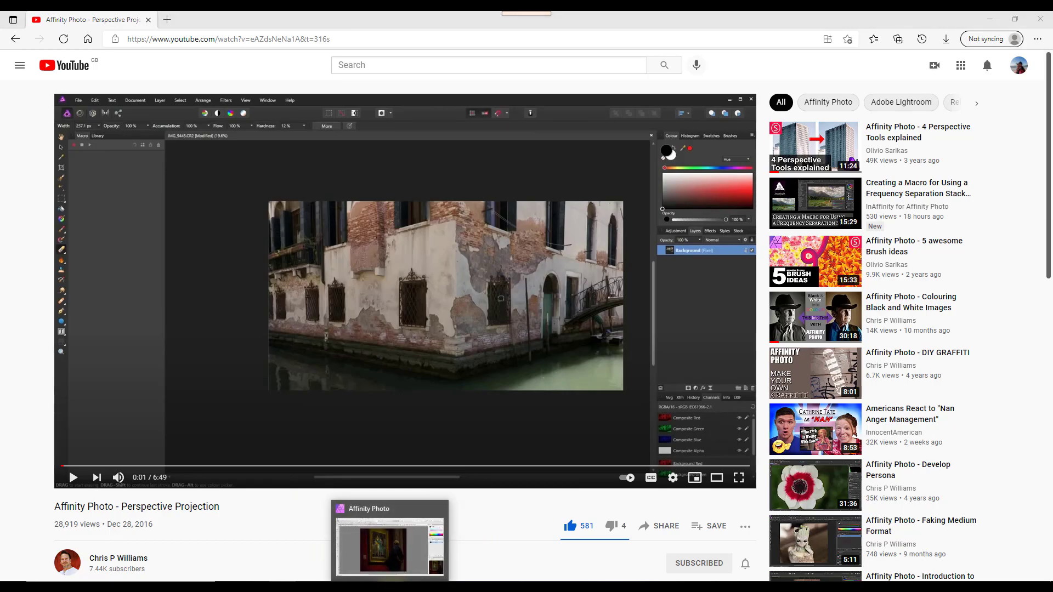
pyautogui.click(387, 535)
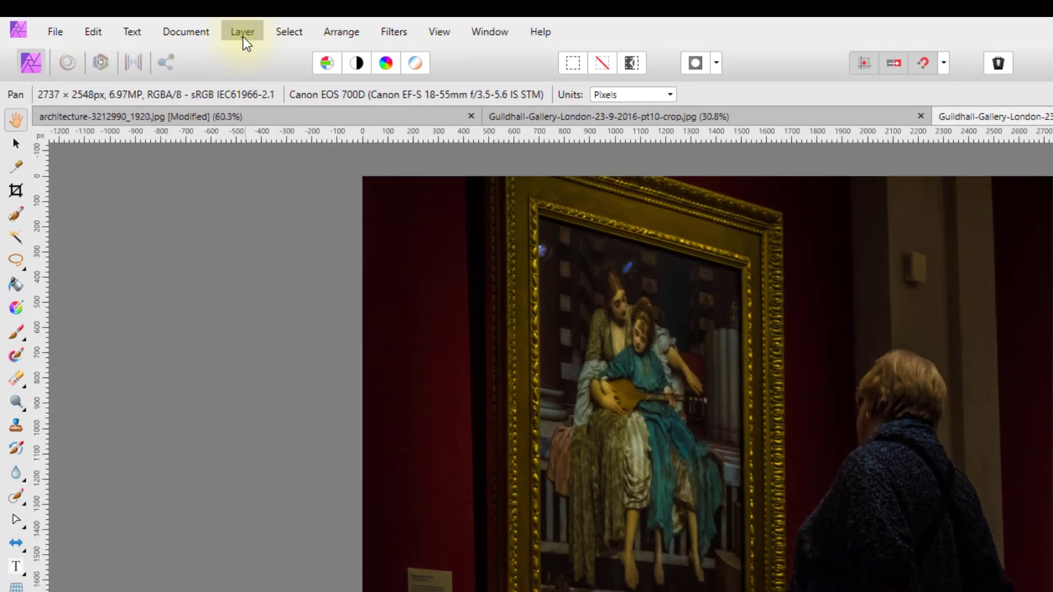
pyautogui.click(159, 23)
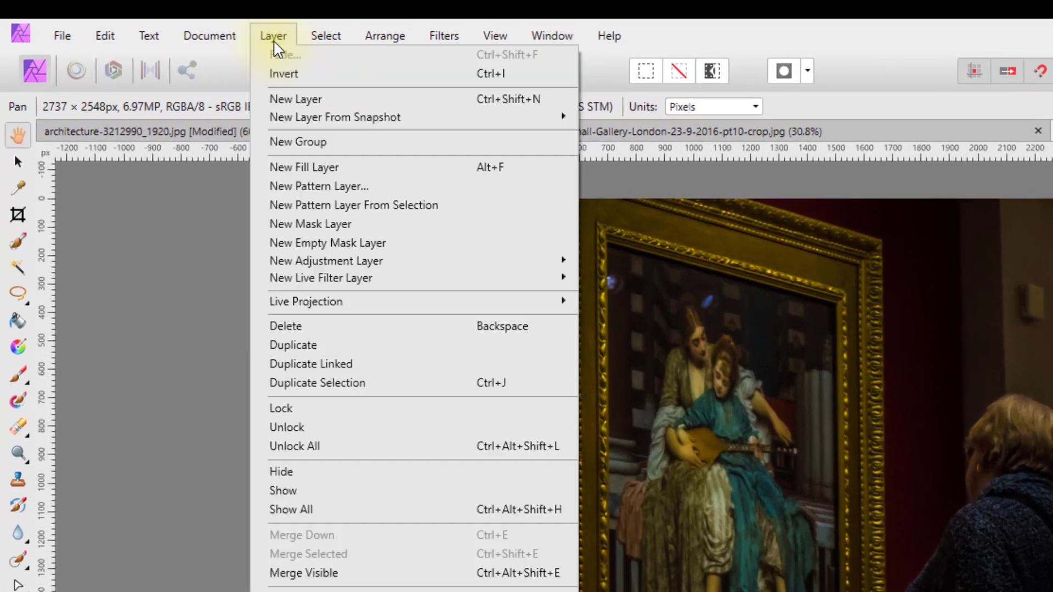
pyautogui.moveTo(307, 309)
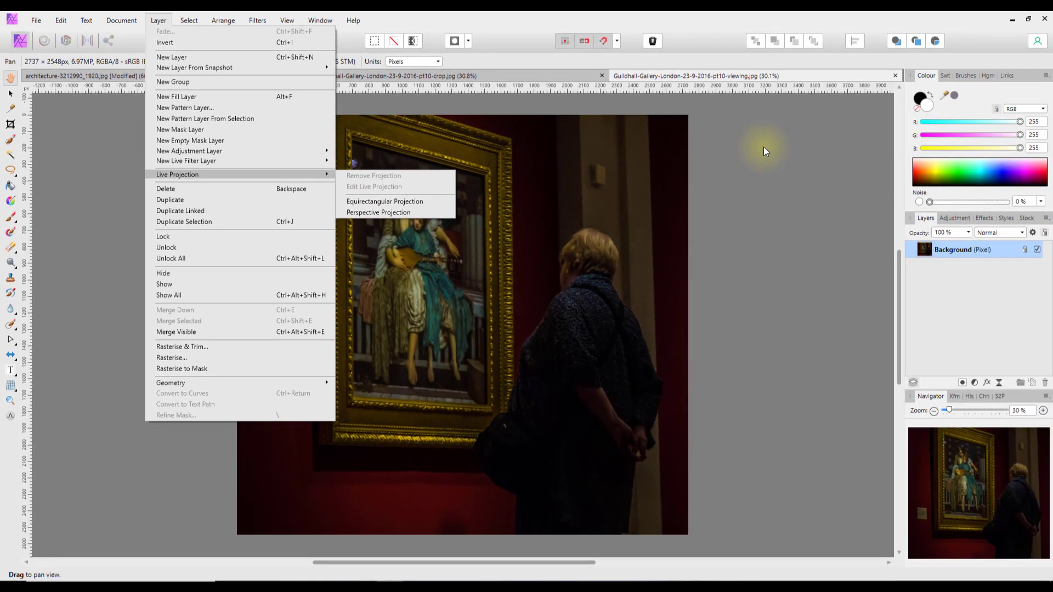
pyautogui.press('Escape')
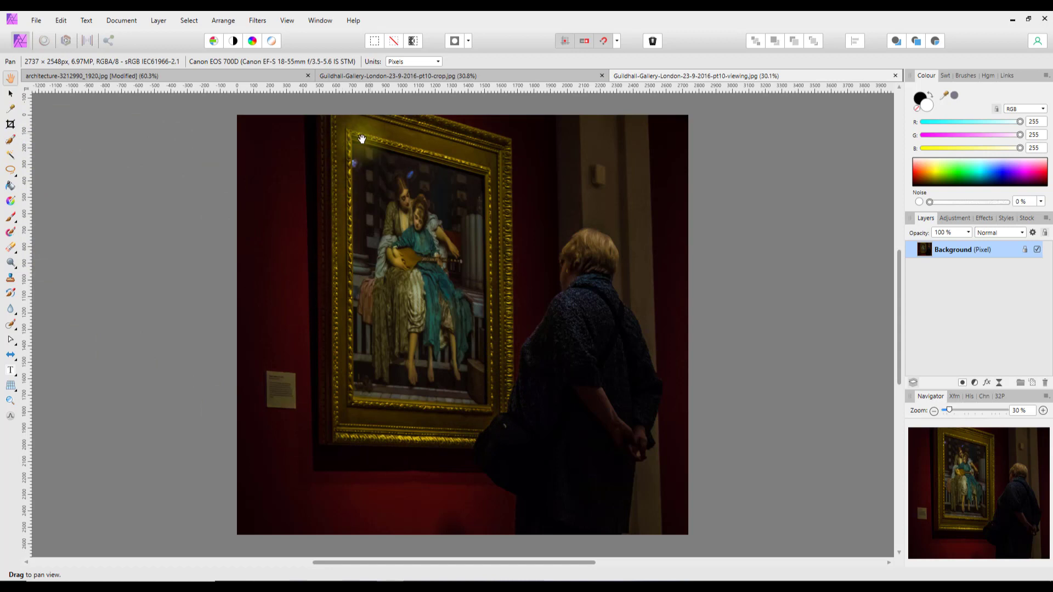
pyautogui.click(10, 125)
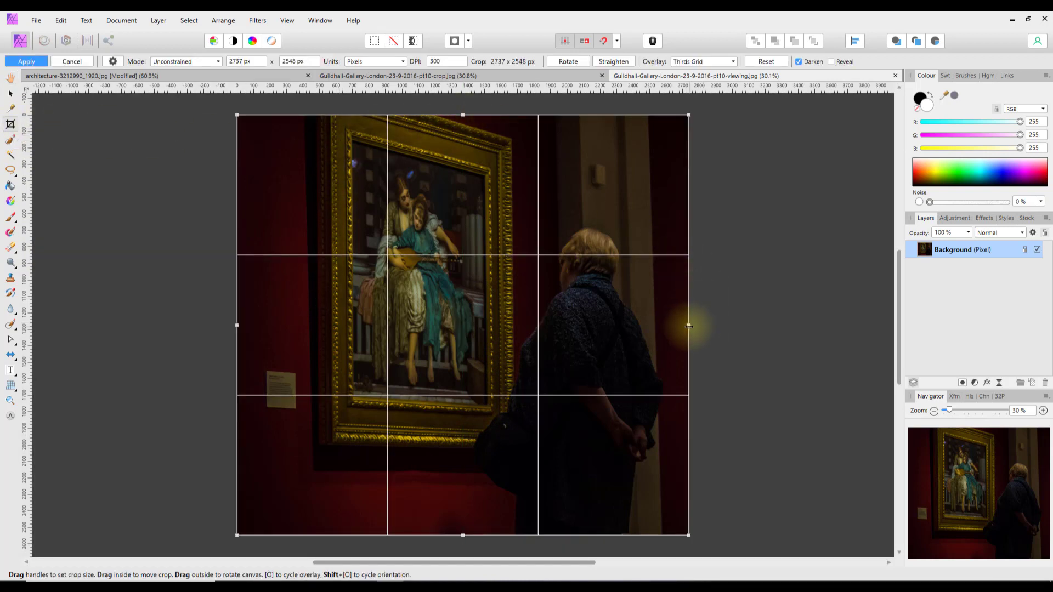
pyautogui.moveTo(690, 326); pyautogui.dragTo(491, 328)
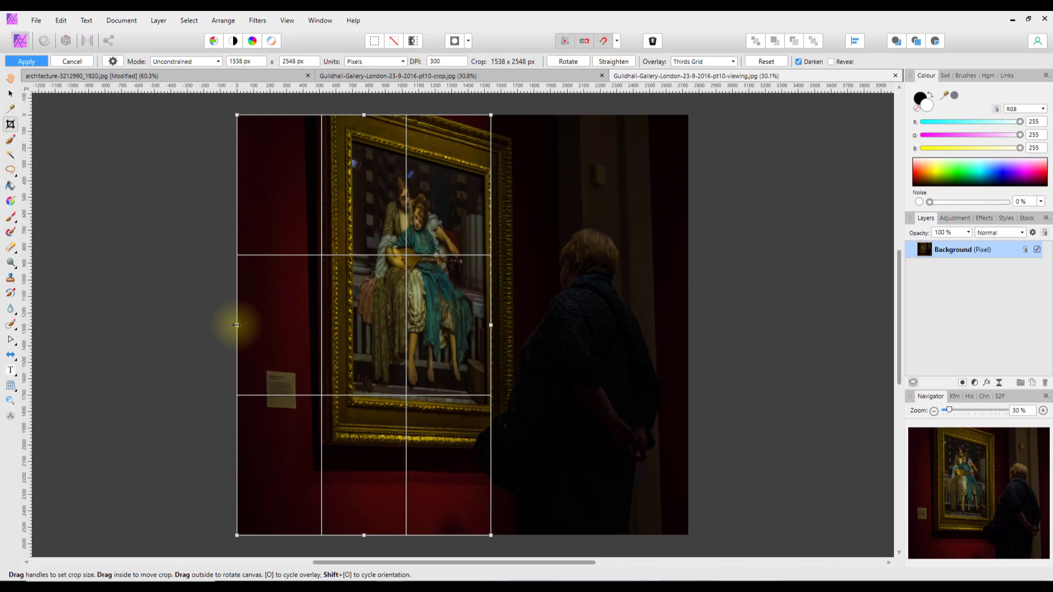
pyautogui.moveTo(236, 325); pyautogui.dragTo(350, 325)
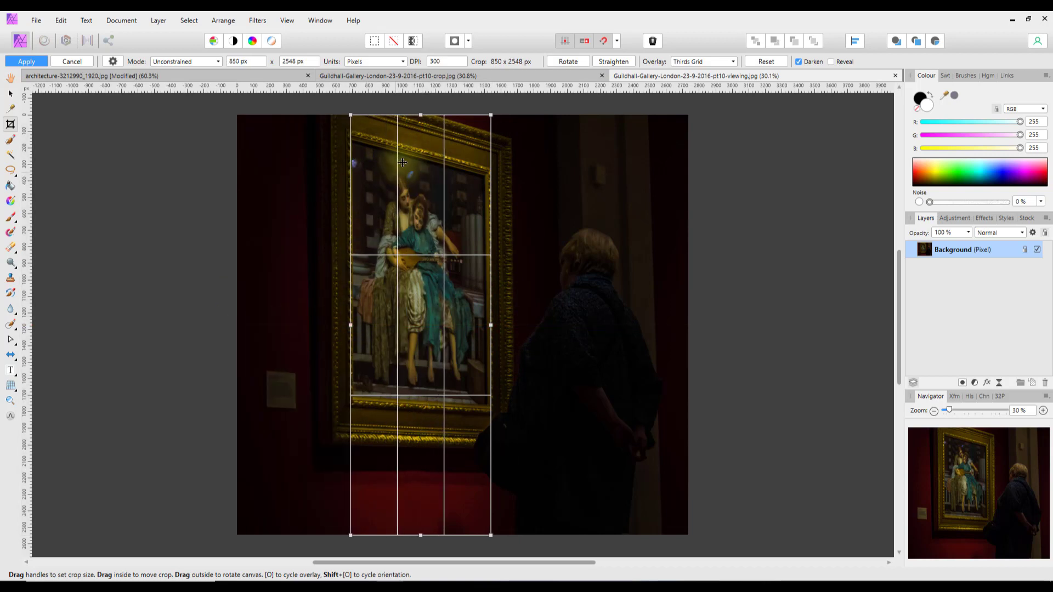
pyautogui.moveTo(421, 115); pyautogui.dragTo(421, 140)
pyautogui.moveTo(420, 535); pyautogui.dragTo(422, 399)
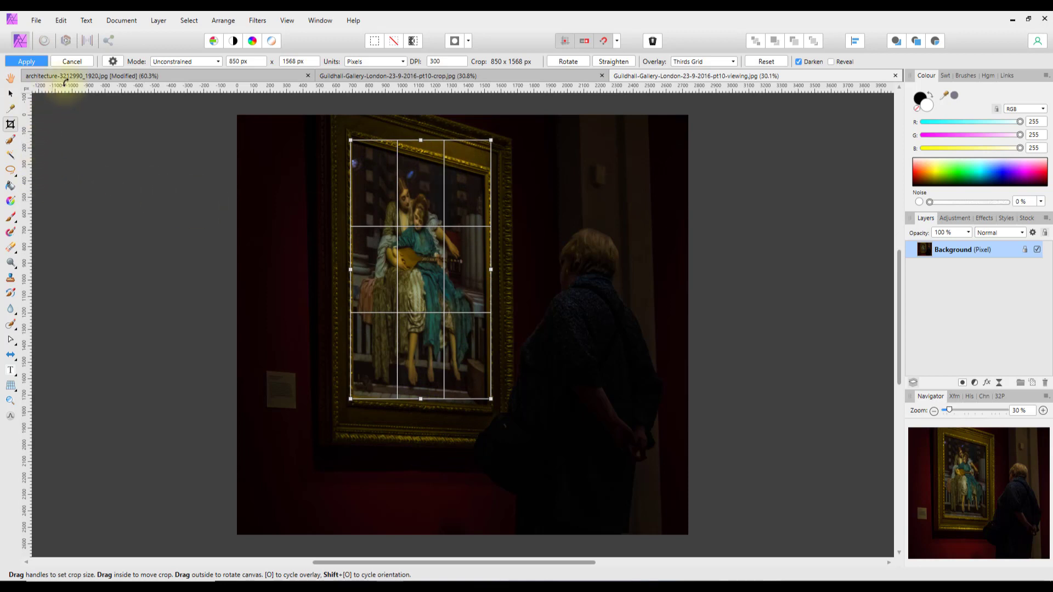
pyautogui.click(72, 61)
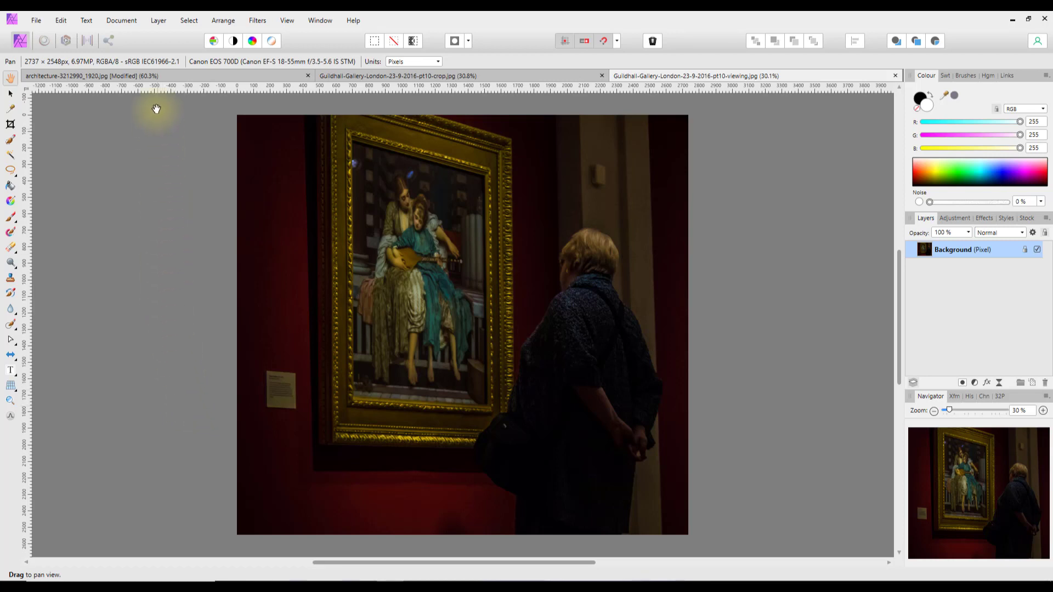
# Step: Apply a Live Perspective Projection to the gallery photo from the Layer menu
pyautogui.click(162, 19)
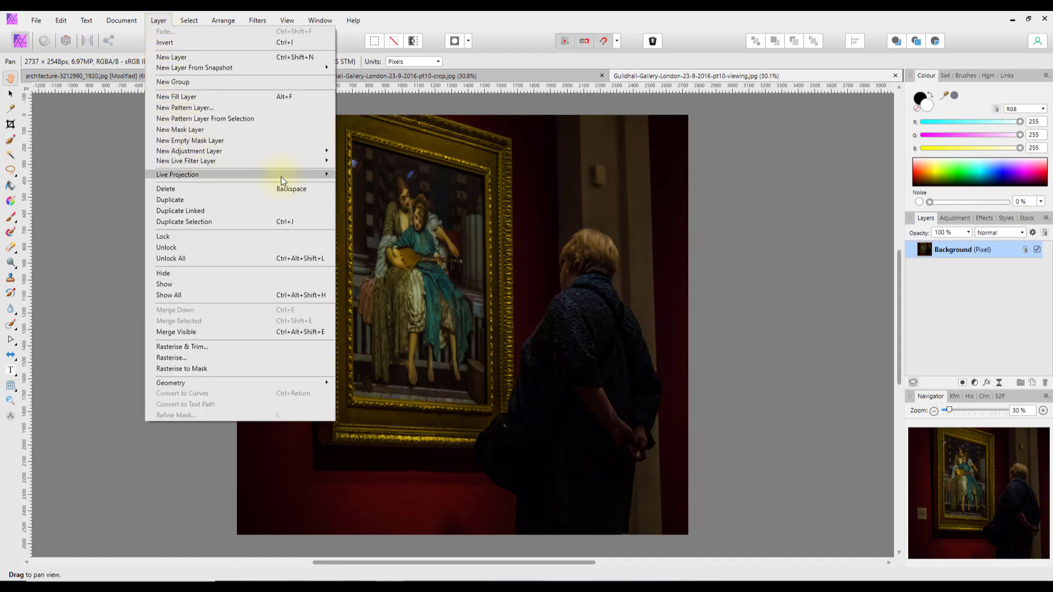
pyautogui.moveTo(281, 177)
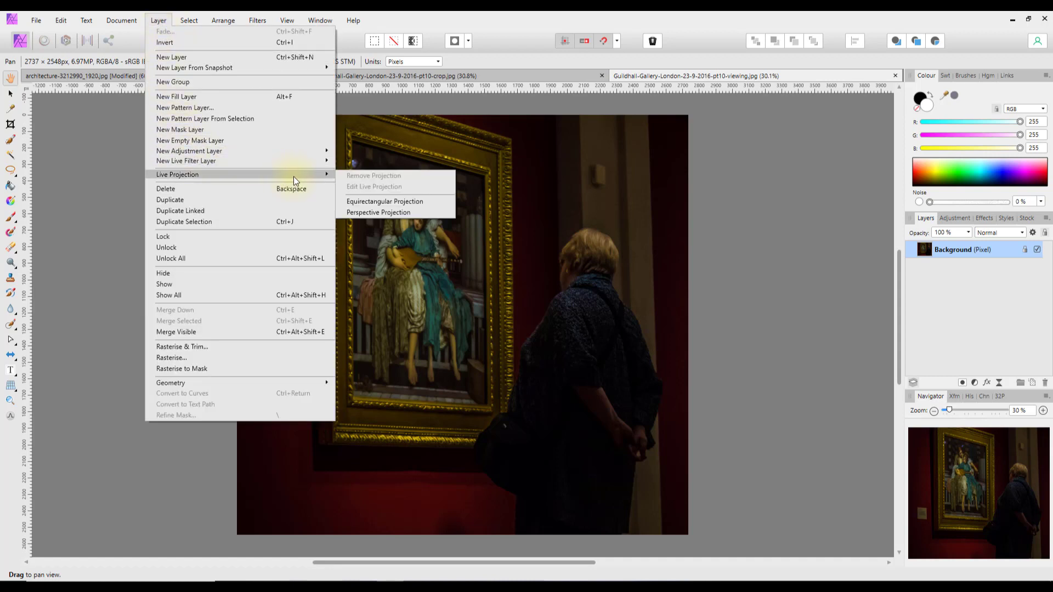
pyautogui.click(367, 214)
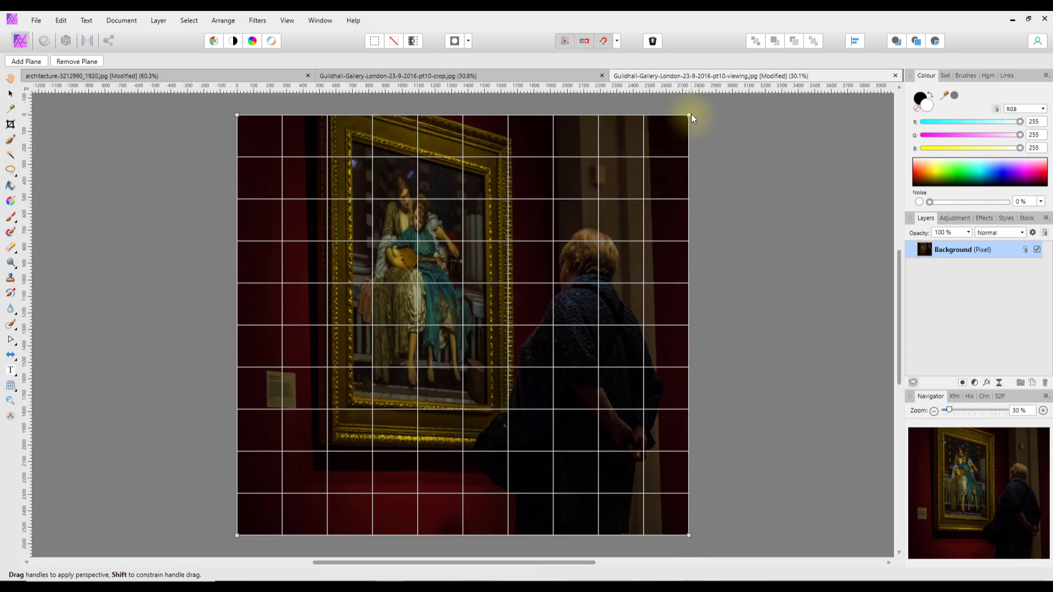
# Step: Drag the grid's four corners onto the painting's corners, then nudge the top-right
pyautogui.moveTo(691, 114); pyautogui.dragTo(487, 174)
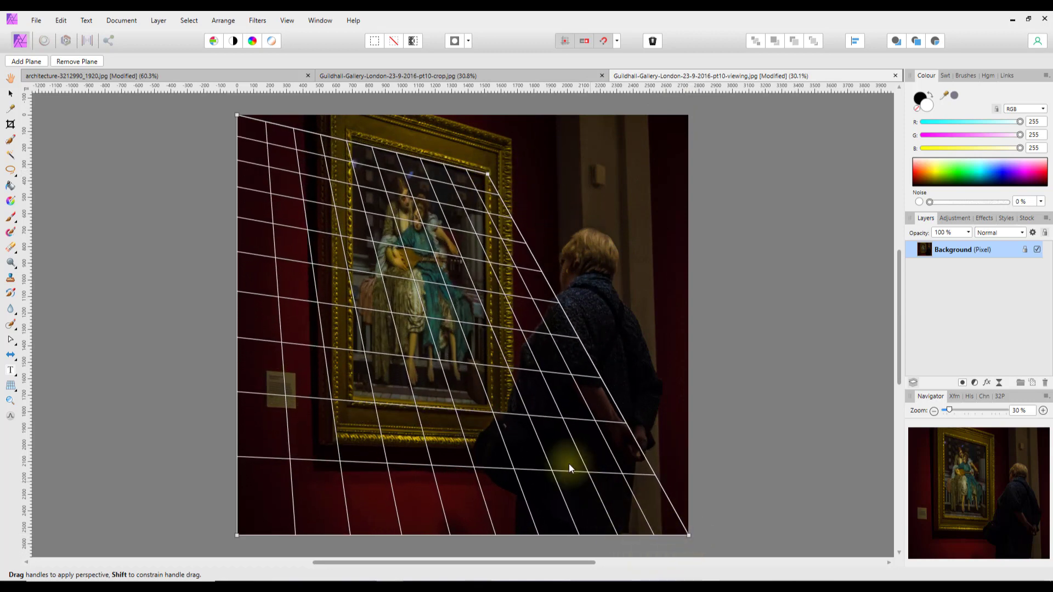
pyautogui.moveTo(689, 535); pyautogui.dragTo(485, 404)
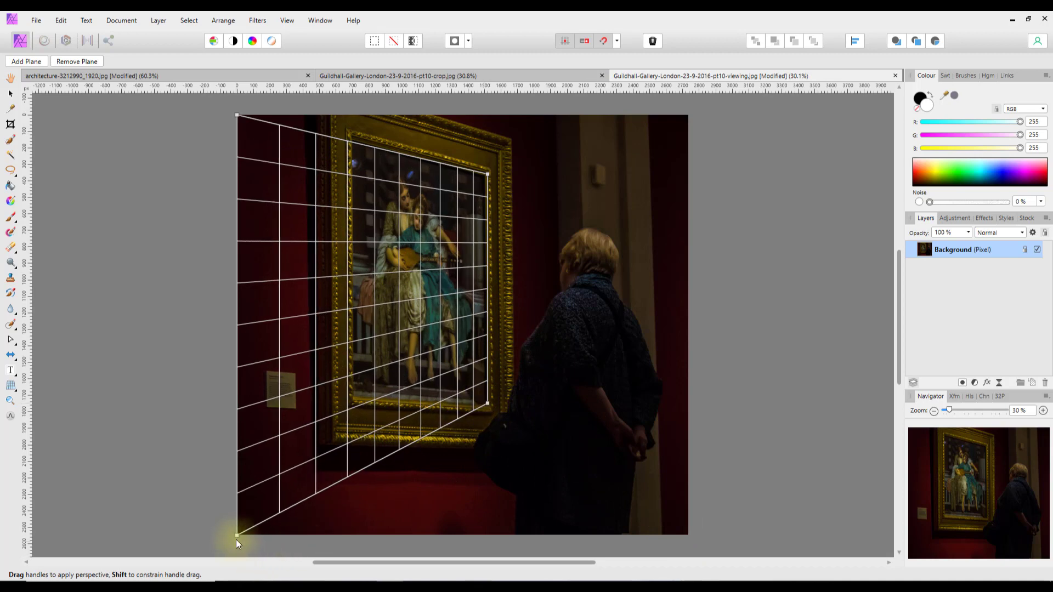
pyautogui.moveTo(237, 537)
pyautogui.mouseDown()
pyautogui.moveTo(344, 443)
pyautogui.moveTo(351, 390)
pyautogui.mouseUp()
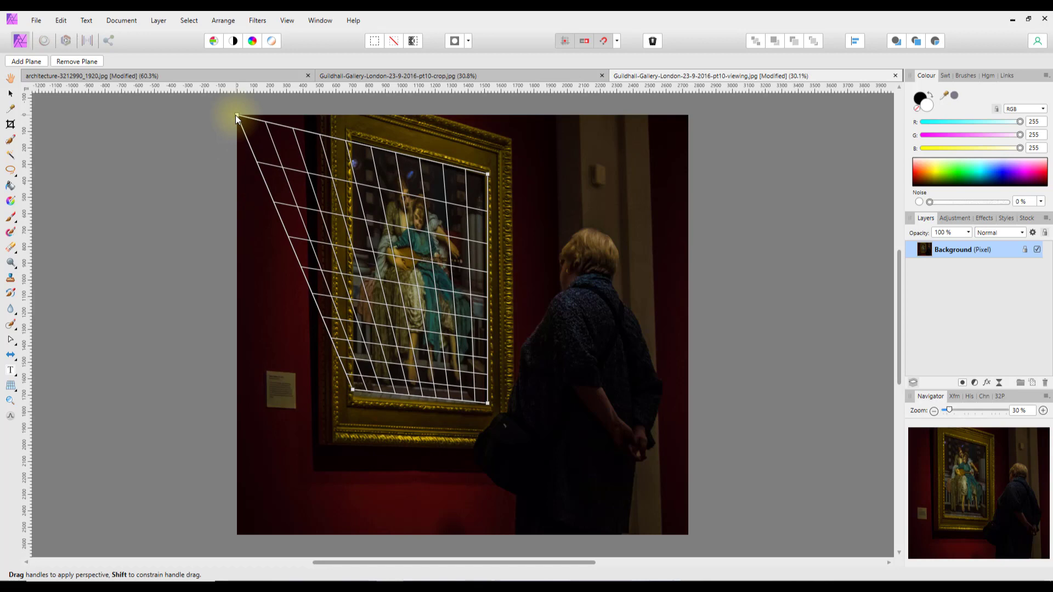
pyautogui.moveTo(236, 115); pyautogui.dragTo(353, 139)
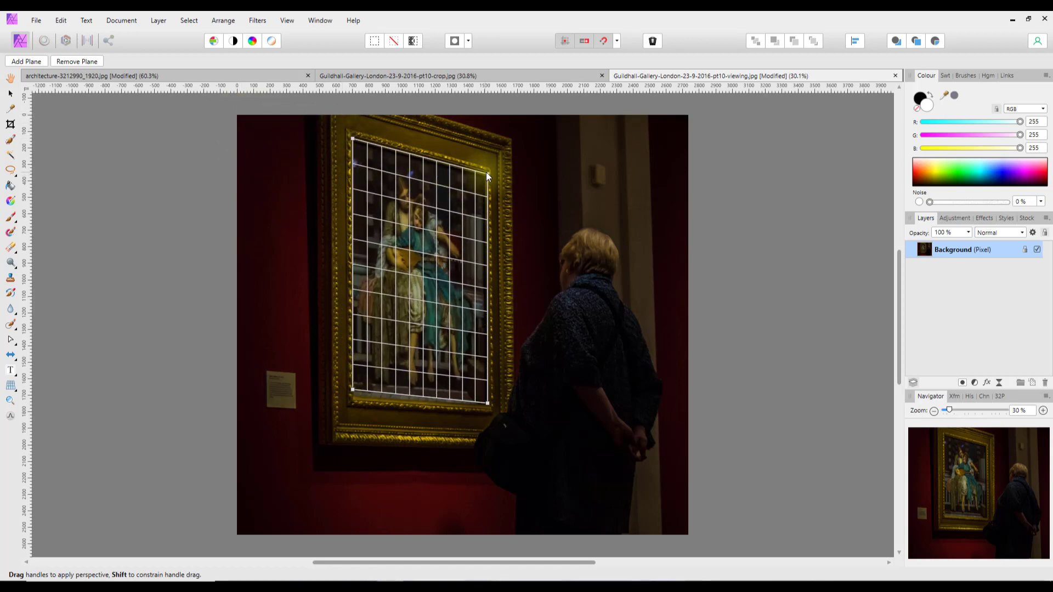
pyautogui.moveTo(488, 171); pyautogui.dragTo(482, 167)
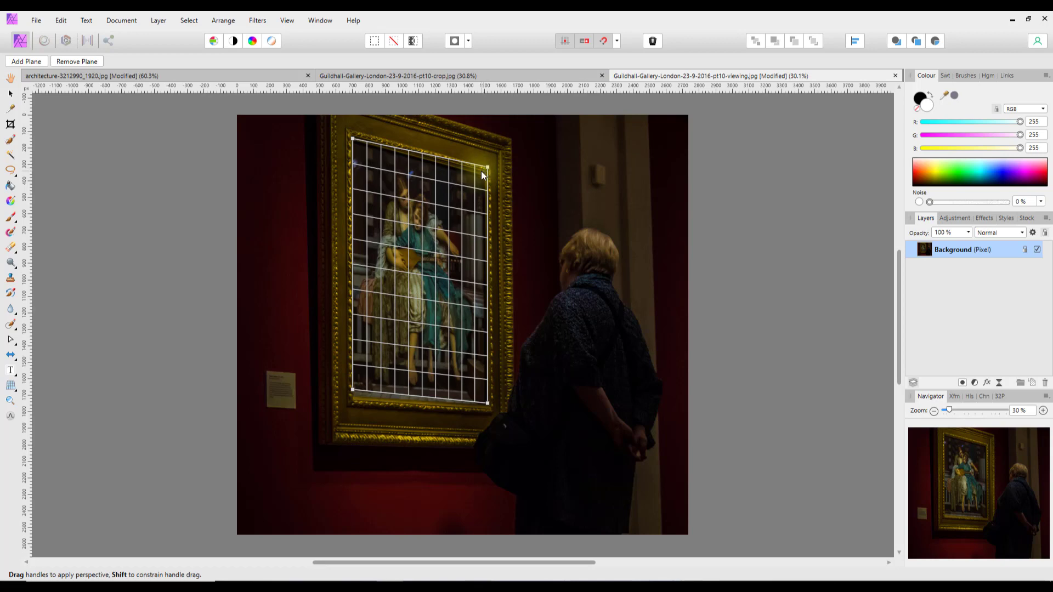
# Step: Zoom in and align the grid's top-right and bottom-right corners with the painting
pyautogui.scroll(3, 504, 324)
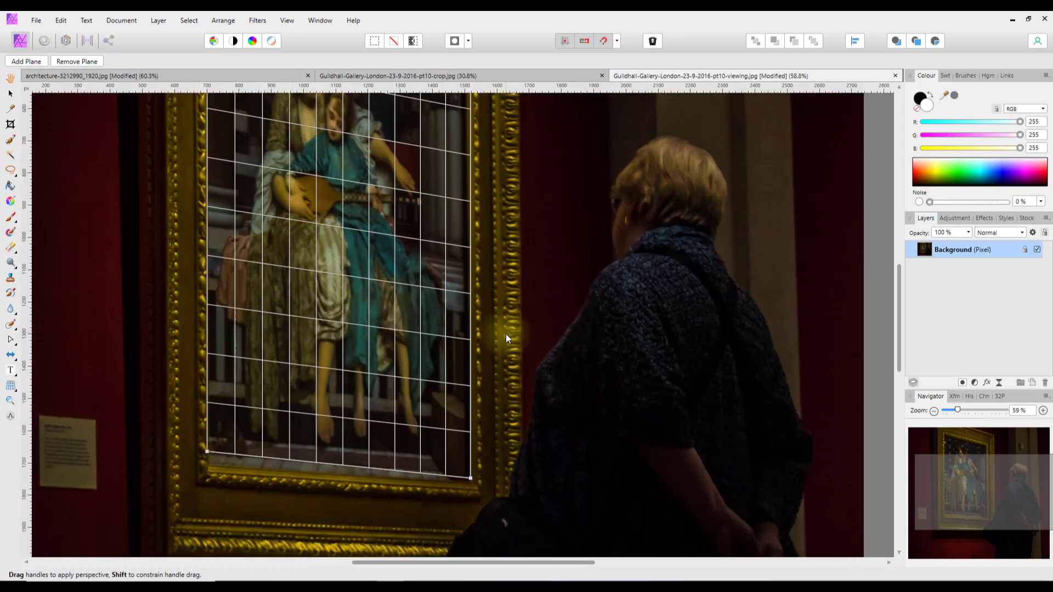
pyautogui.scroll(5, 505, 334)
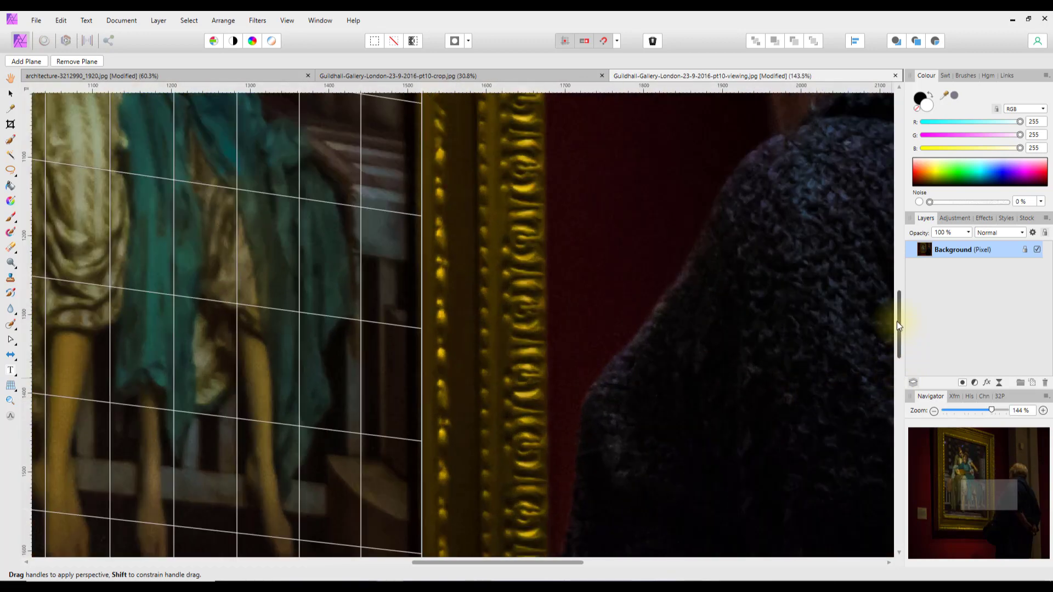
pyautogui.moveTo(897, 322); pyautogui.dragTo(890, 195)
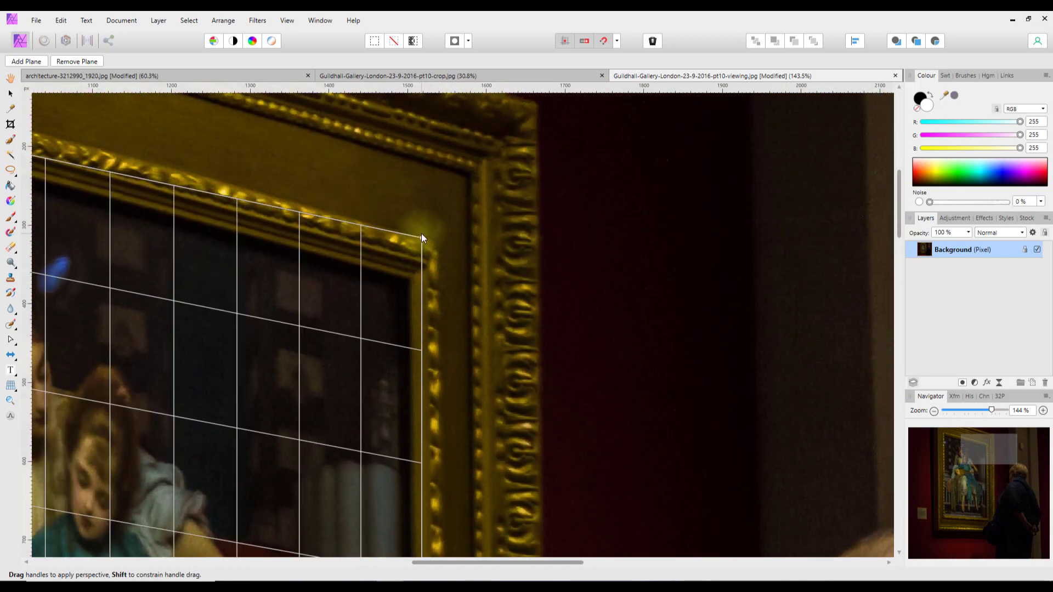
pyautogui.moveTo(423, 237); pyautogui.dragTo(408, 281)
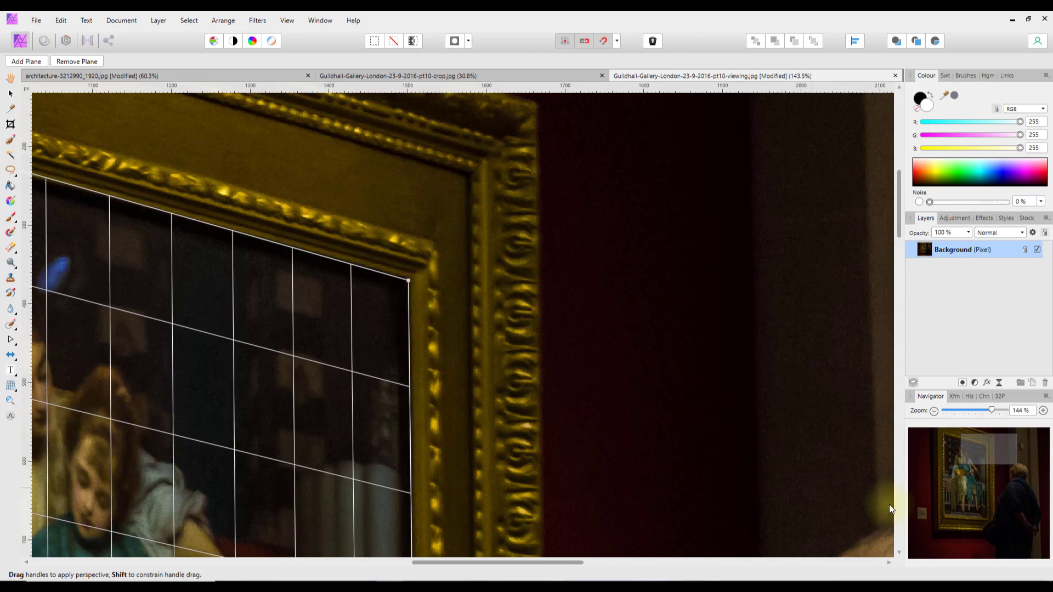
pyautogui.moveTo(987, 449); pyautogui.dragTo(989, 515)
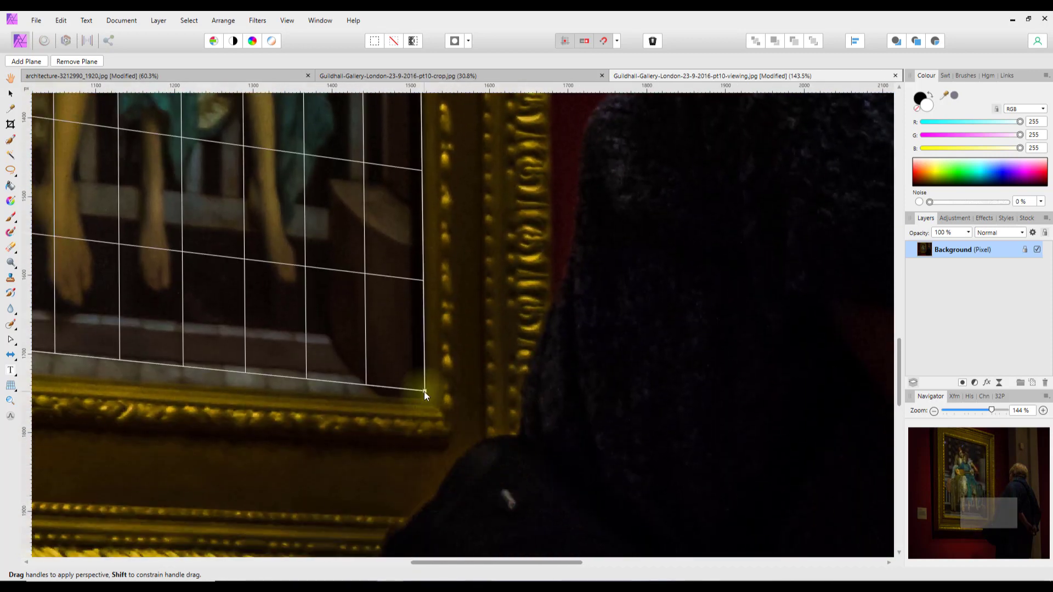
pyautogui.moveTo(423, 391); pyautogui.dragTo(423, 397)
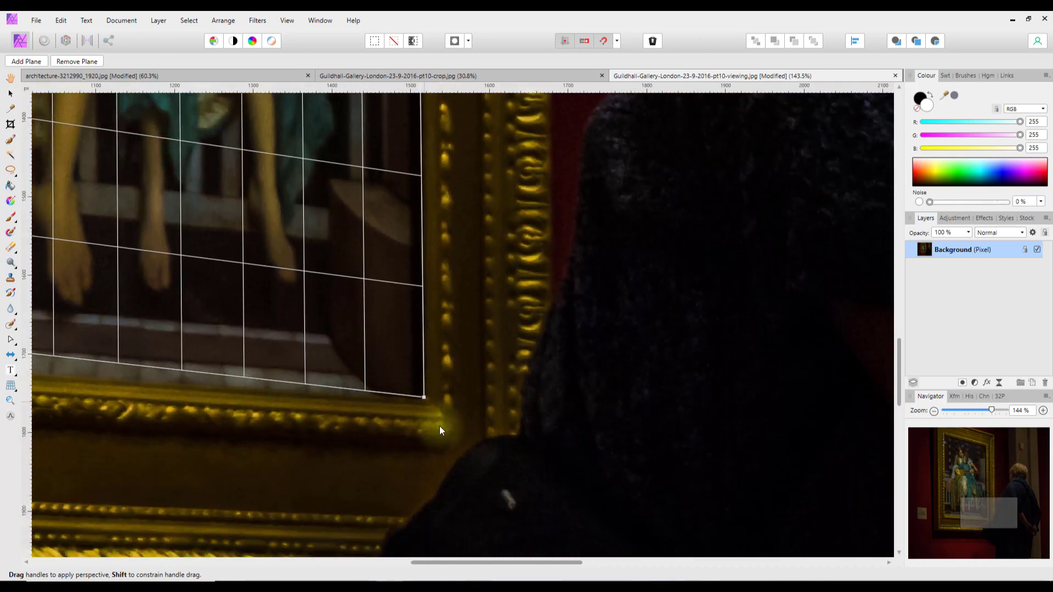
# Step: Align the bottom-left and top-left grid corners with the painting, then fit the image to the window
pyautogui.moveTo(982, 518); pyautogui.dragTo(921, 503)
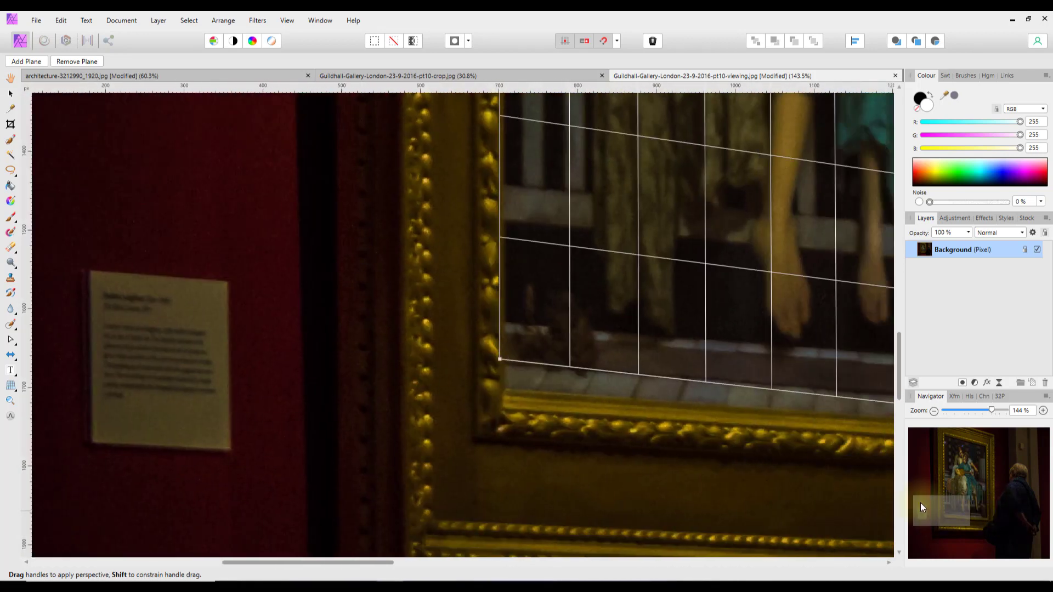
pyautogui.moveTo(499, 359); pyautogui.dragTo(505, 387)
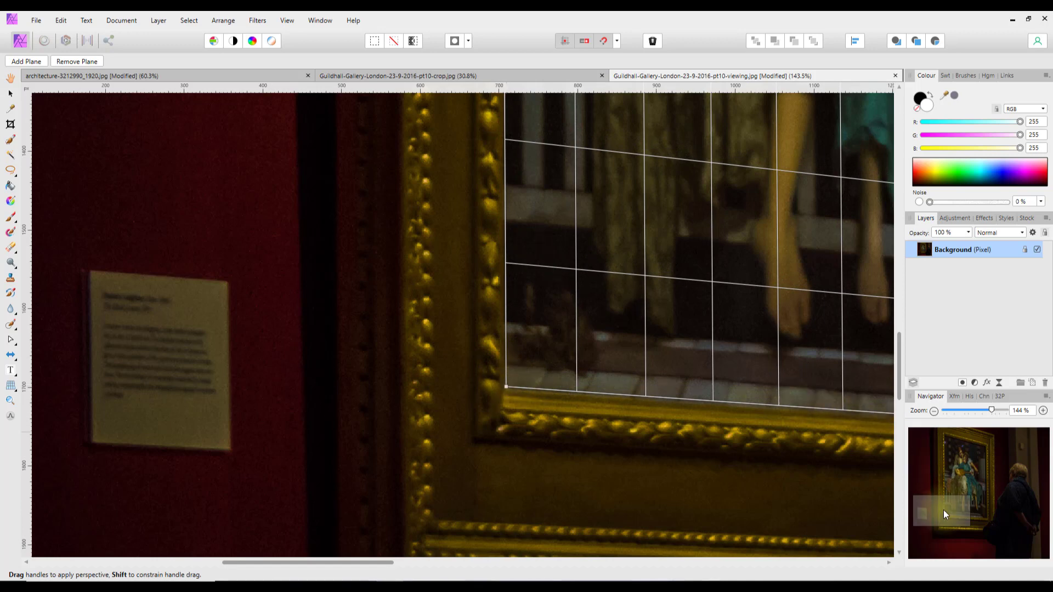
pyautogui.moveTo(944, 514); pyautogui.dragTo(937, 432)
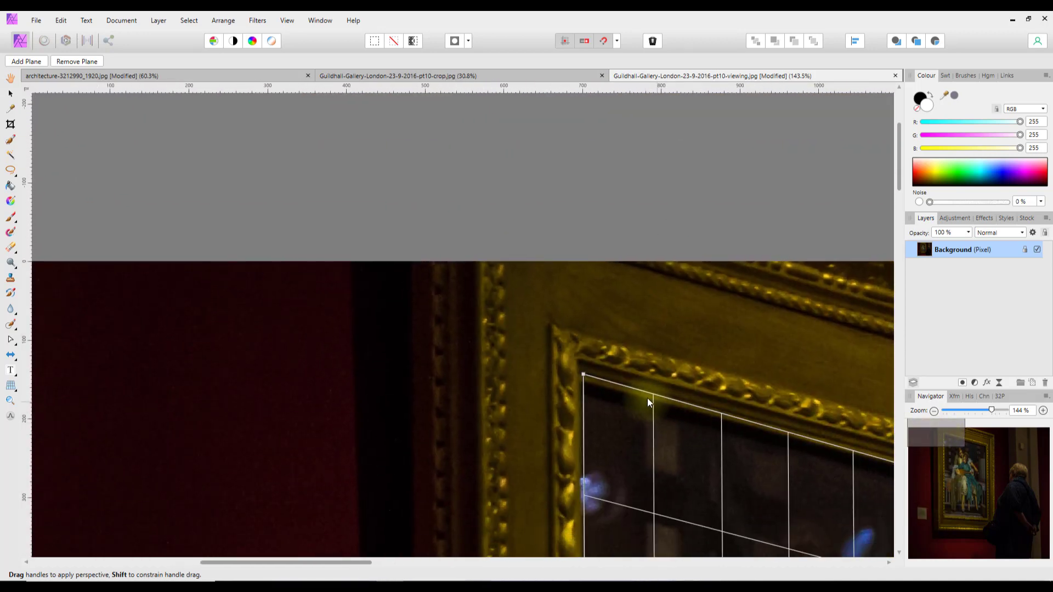
pyautogui.moveTo(583, 375); pyautogui.dragTo(581, 392)
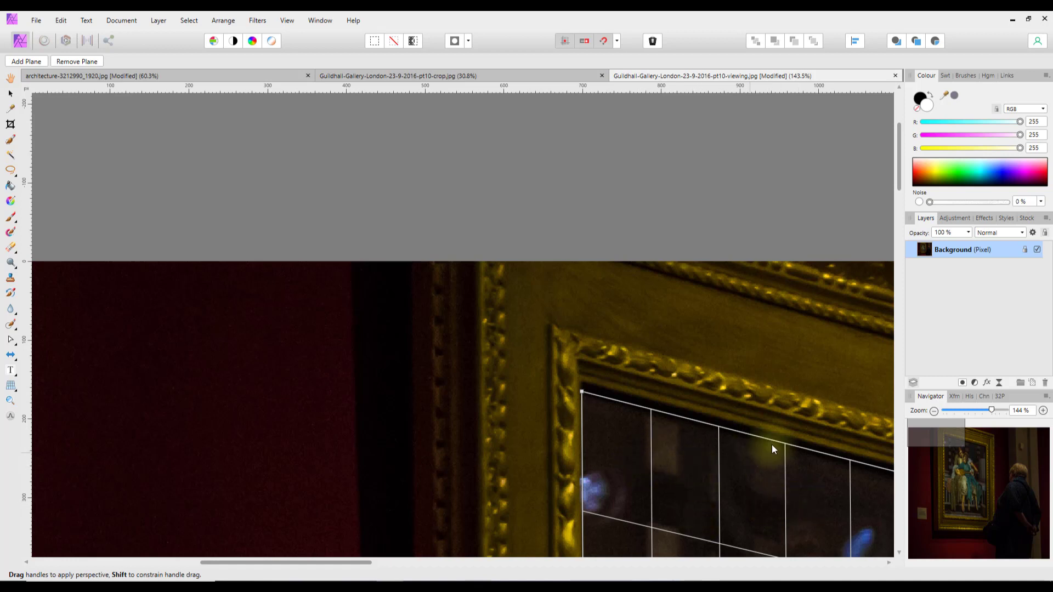
pyautogui.hotkey('ctrl', '0')
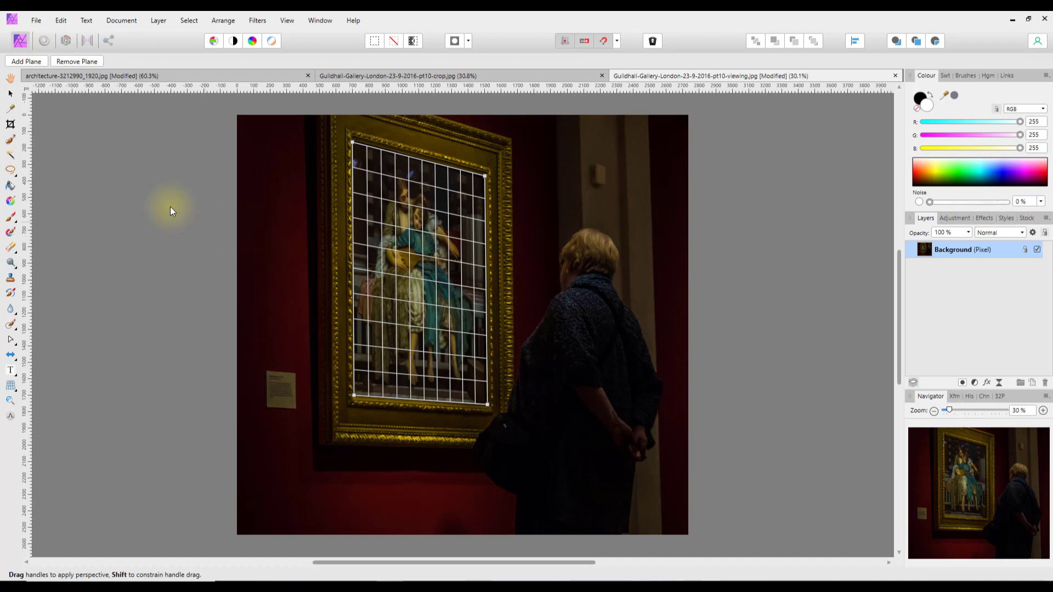
# Step: Commit the perspective correction by switching to the Move Tool
pyautogui.click(9, 96)
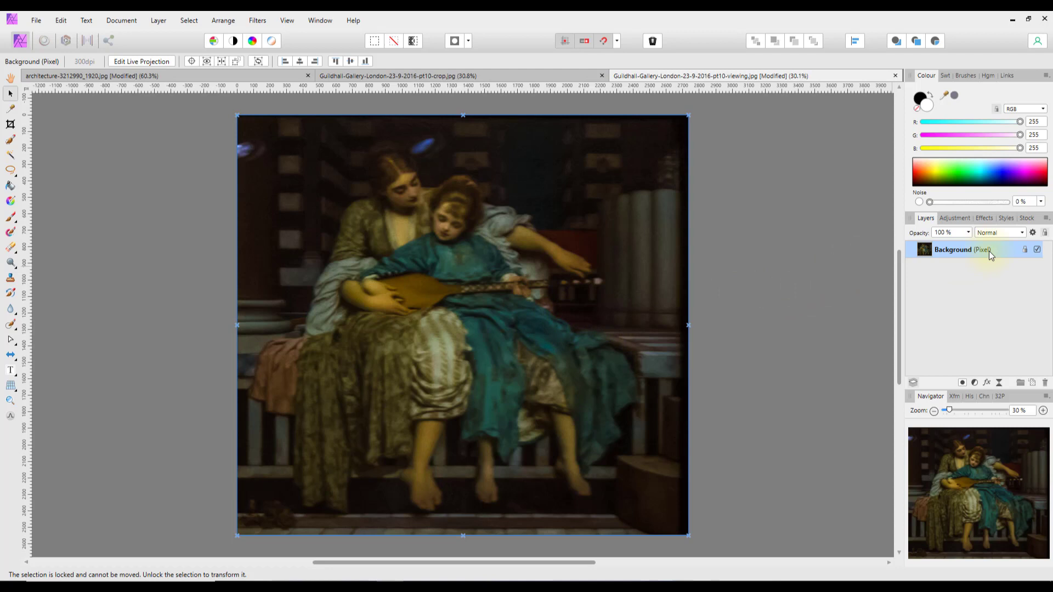
# Step: Unlock the Background layer, narrow it from both sides into a centred portrait shape, then deselect
pyautogui.click(1025, 250)
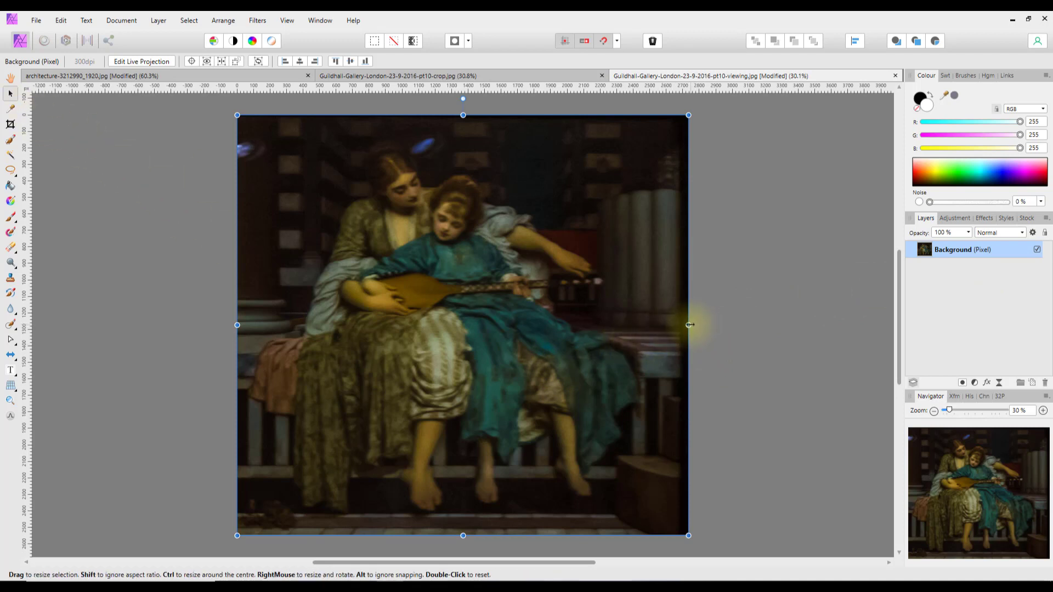
pyautogui.moveTo(689, 324); pyautogui.dragTo(568, 324)
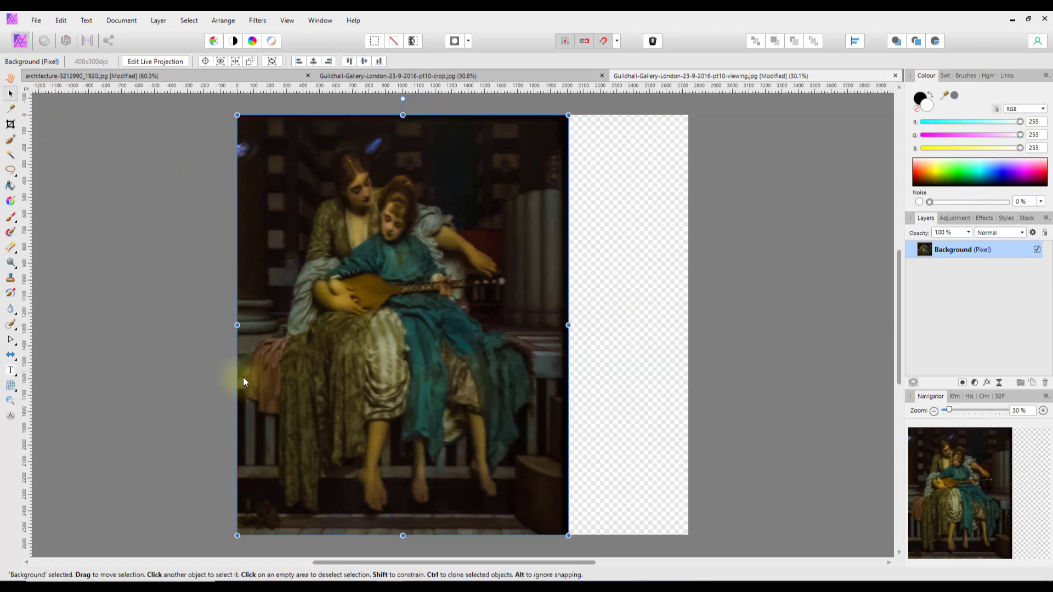
pyautogui.moveTo(237, 325); pyautogui.dragTo(249, 325)
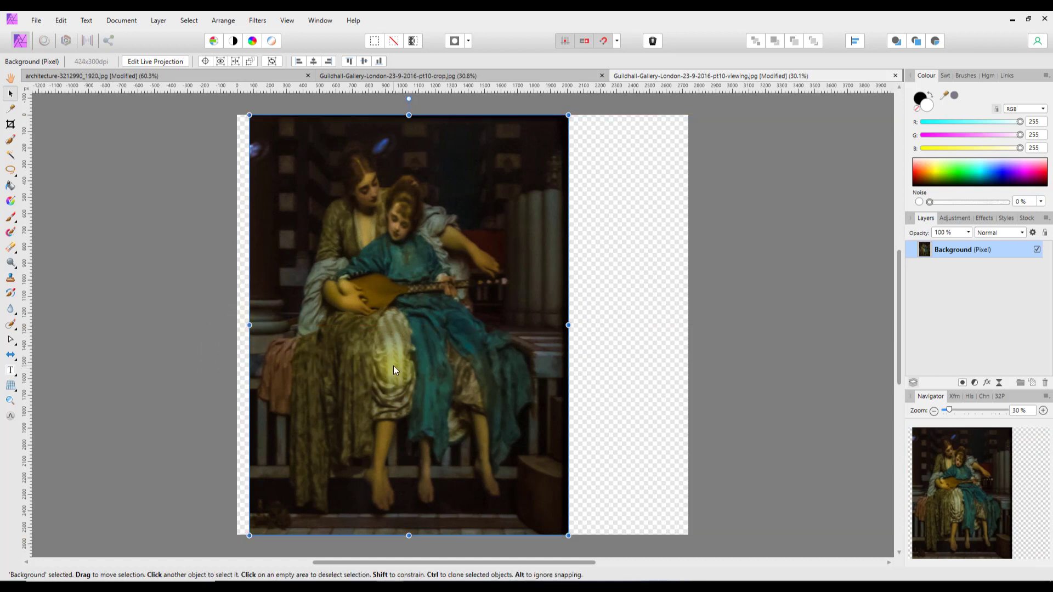
pyautogui.moveTo(393, 367); pyautogui.dragTo(440, 357)
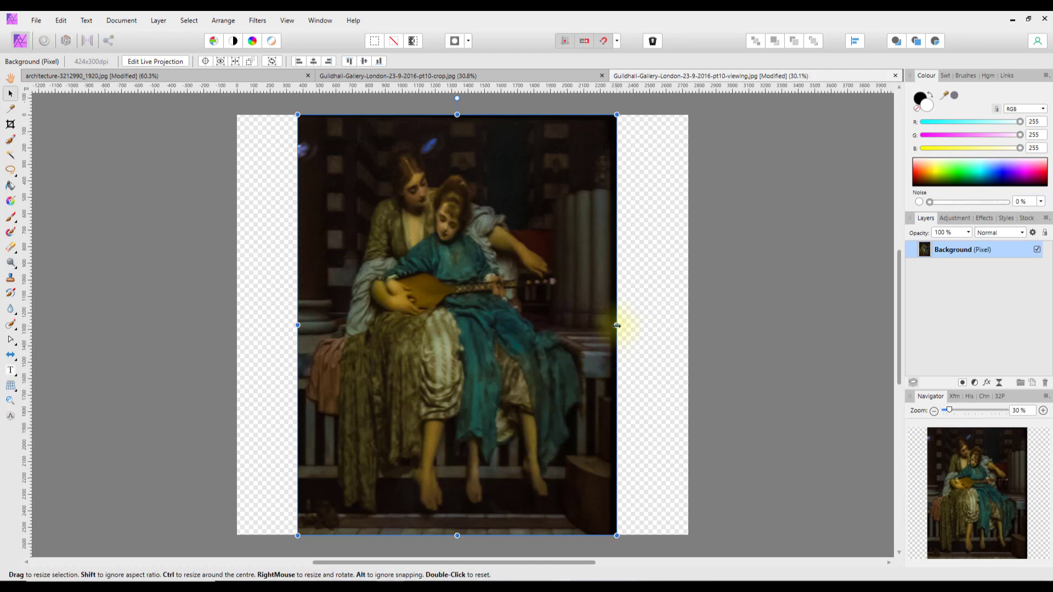
pyautogui.moveTo(617, 325); pyautogui.dragTo(608, 325)
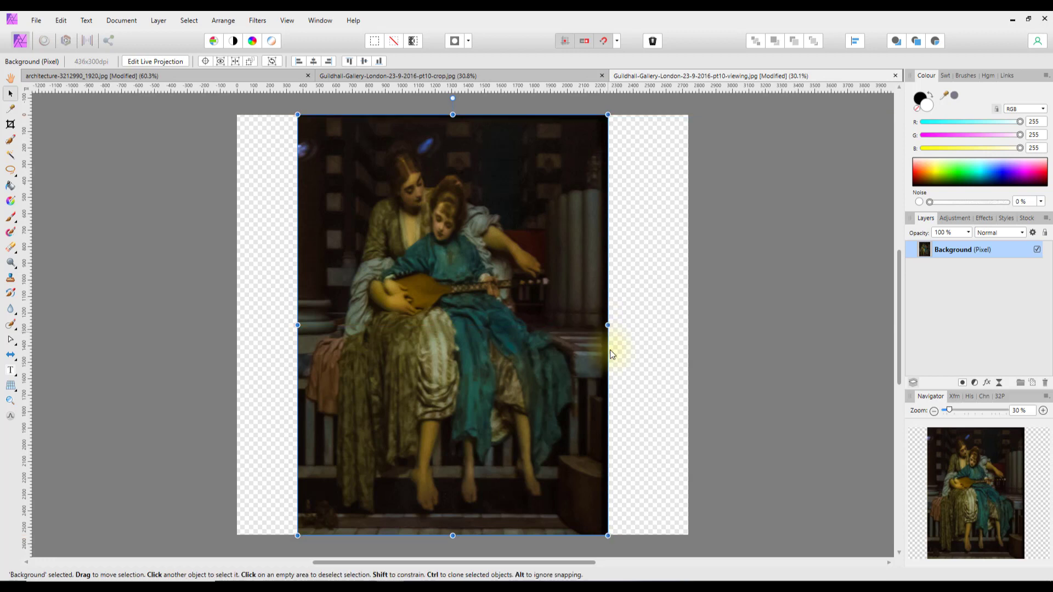
pyautogui.click(617, 426)
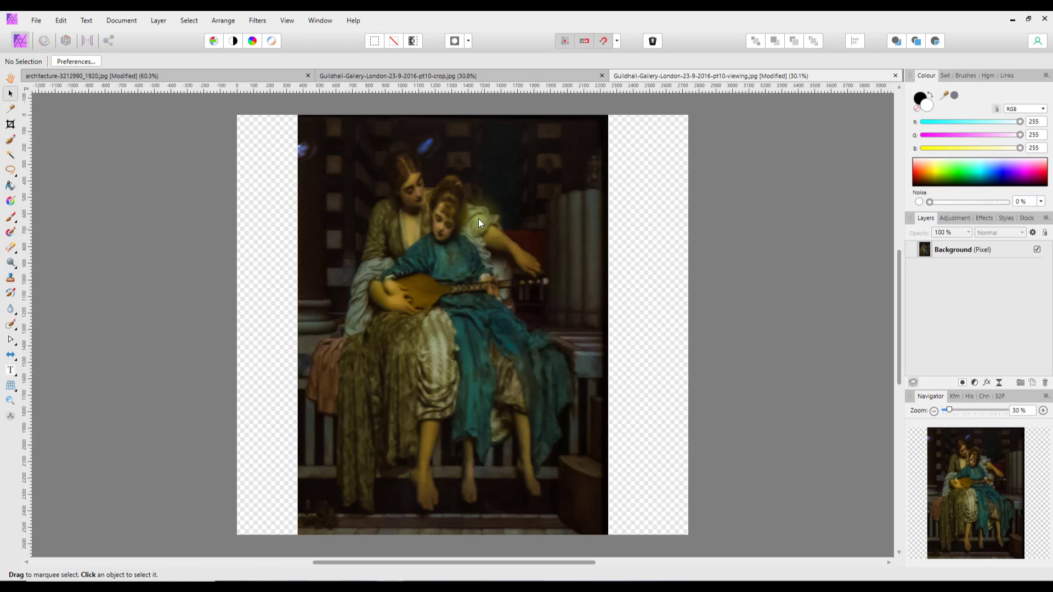
# Step: Switch to the Guildhall-Gallery crop document with the gold-framed painting at 1933 × 2490 px
pyautogui.click(432, 76)
pyautogui.press('h')
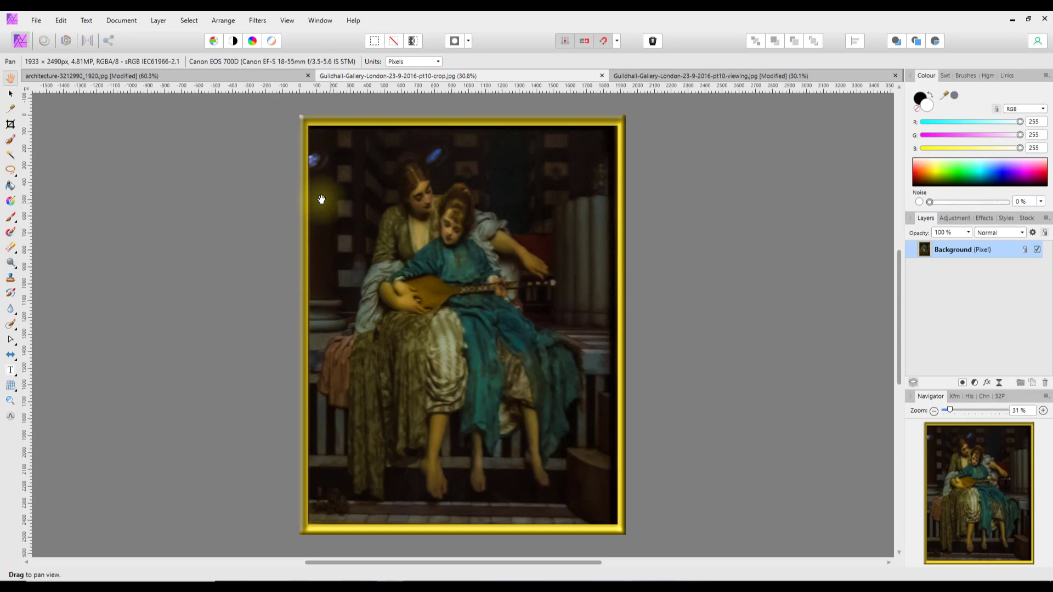
# Step: View the Venice architecture photo, then return to the Guildhall viewing document
pyautogui.click(212, 78)
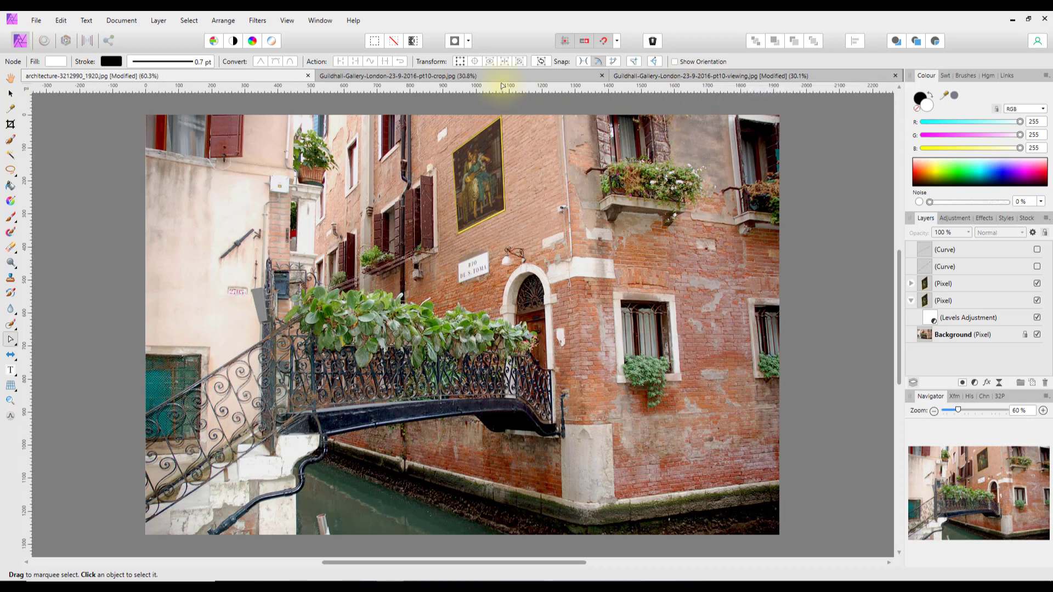
pyautogui.click(619, 81)
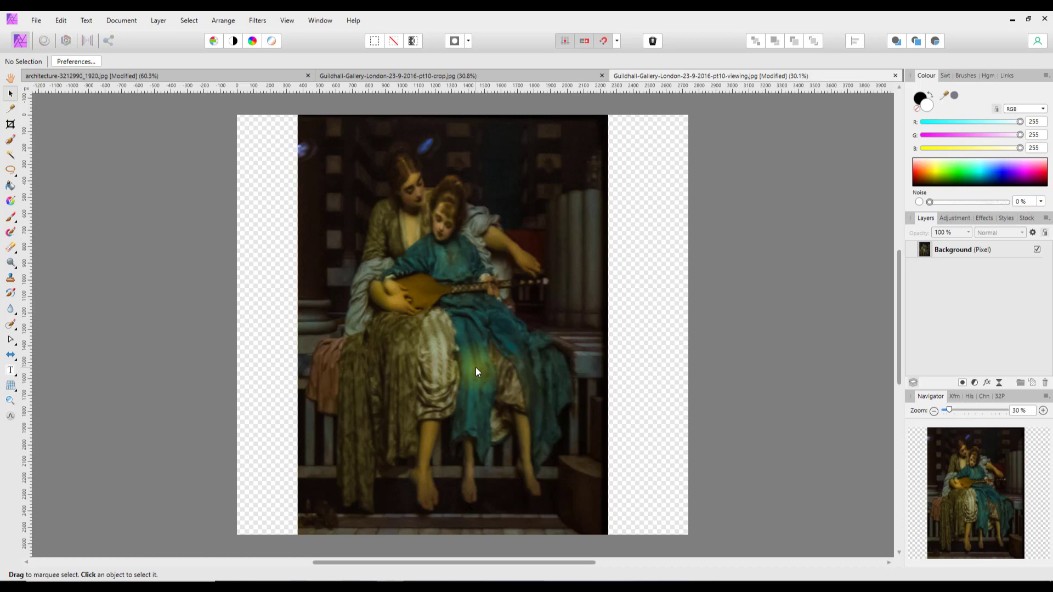
# Step: Copy the Background painting layer and create a new 1880 × 2548 px document from the clipboard
pyautogui.click(924, 248)
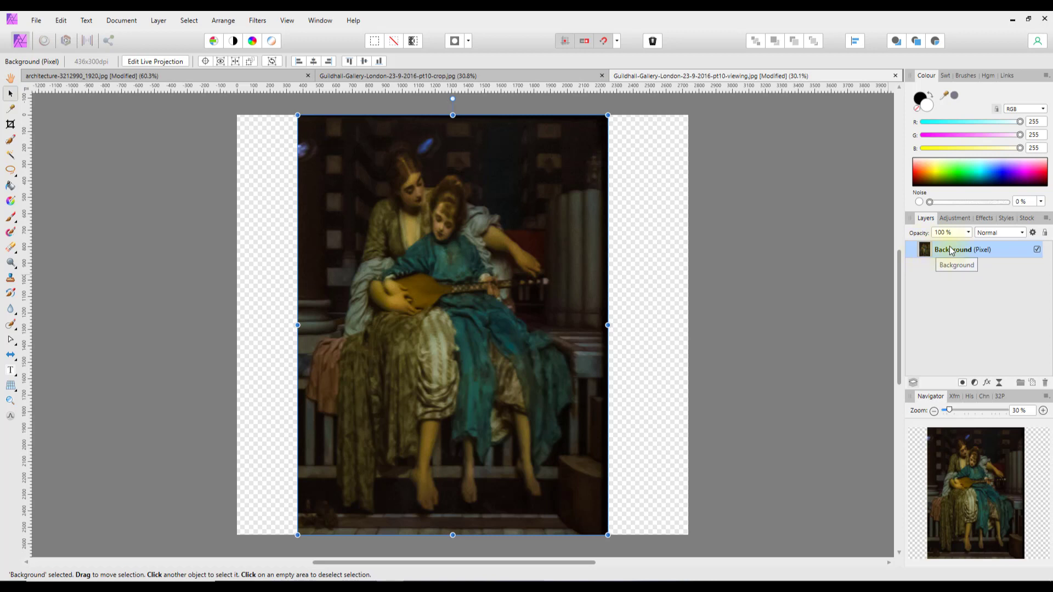
pyautogui.rightClick(950, 249)
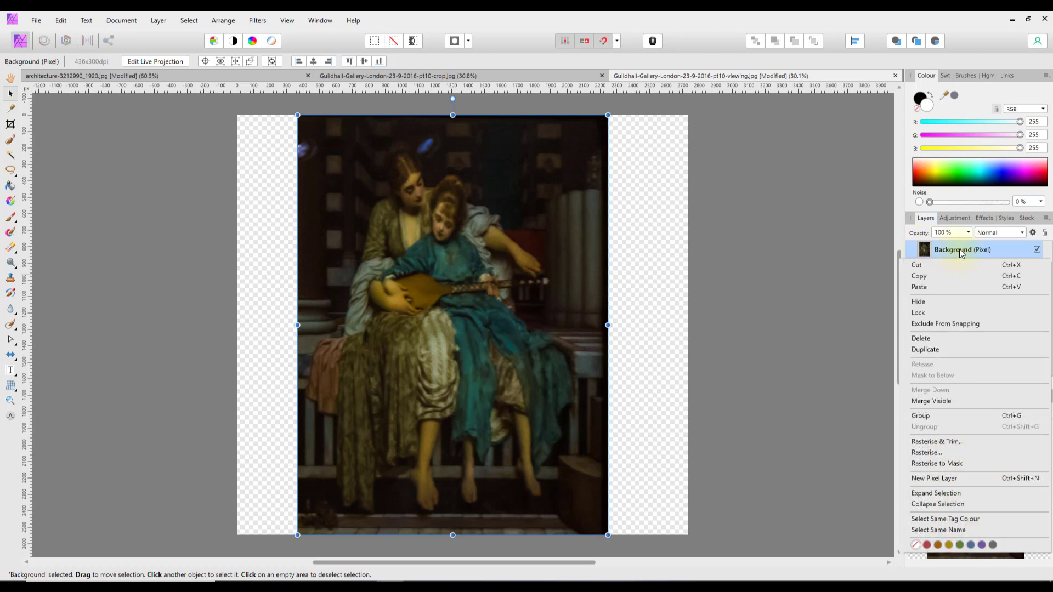
pyautogui.click(922, 275)
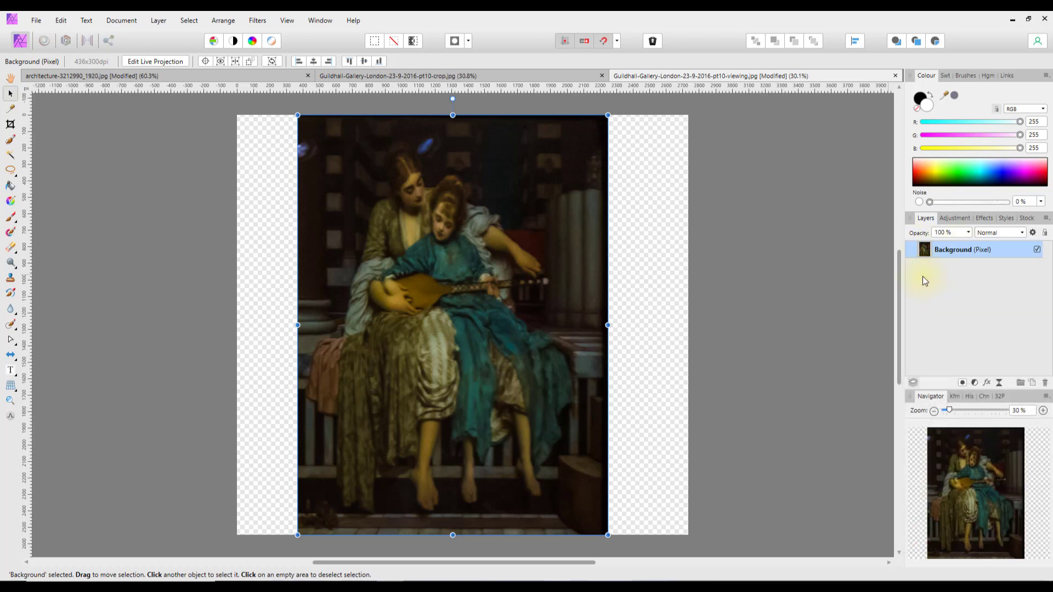
pyautogui.click(36, 21)
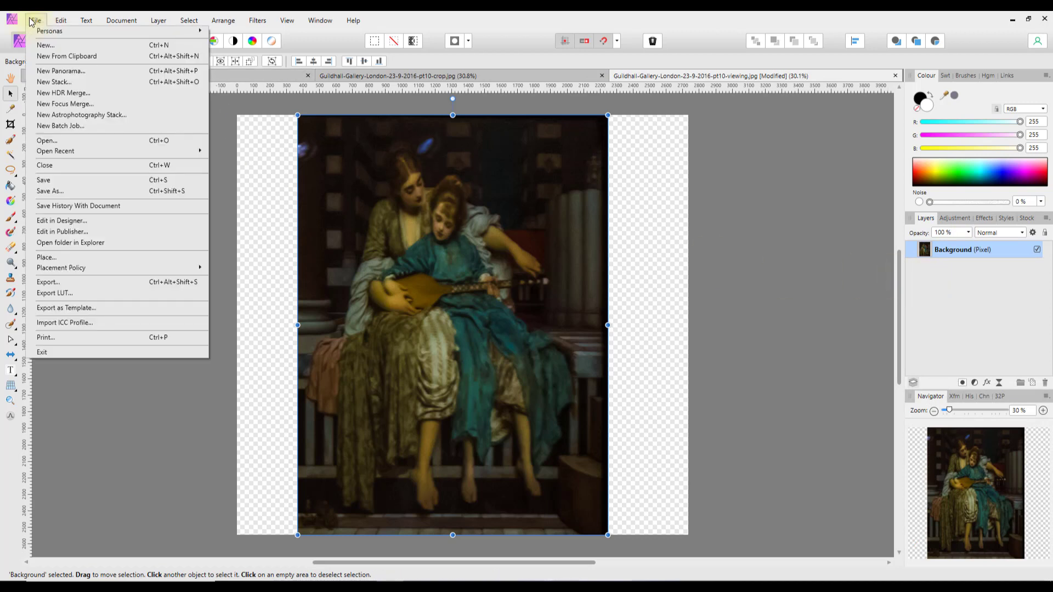
pyautogui.click(58, 57)
pyautogui.press('h')
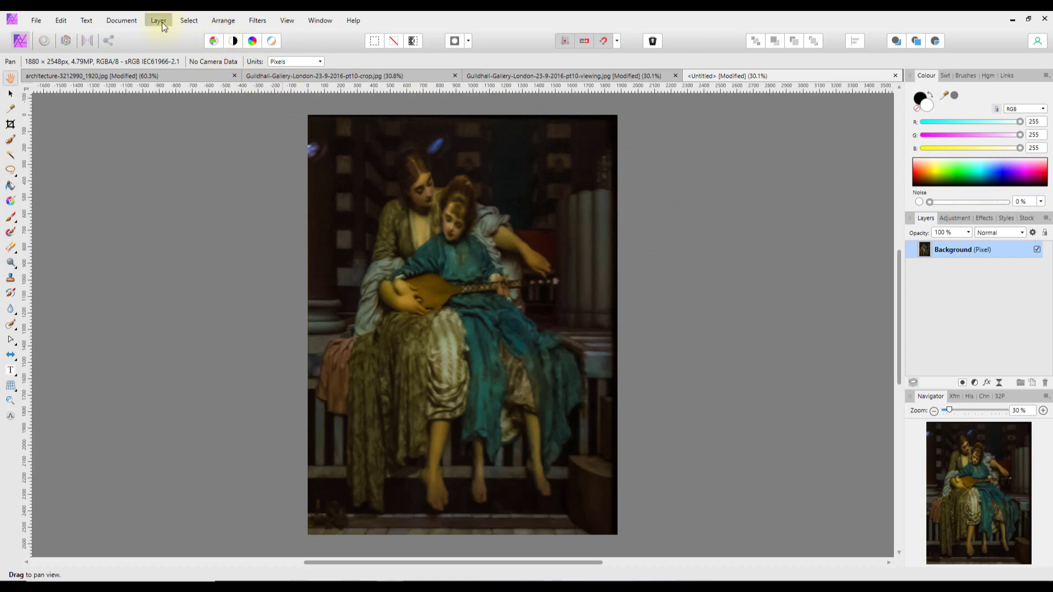
# Step: Resize the canvas, anchored at the centre, to 1980 × 2683 px, leaving a transparent border
pyautogui.click(125, 19)
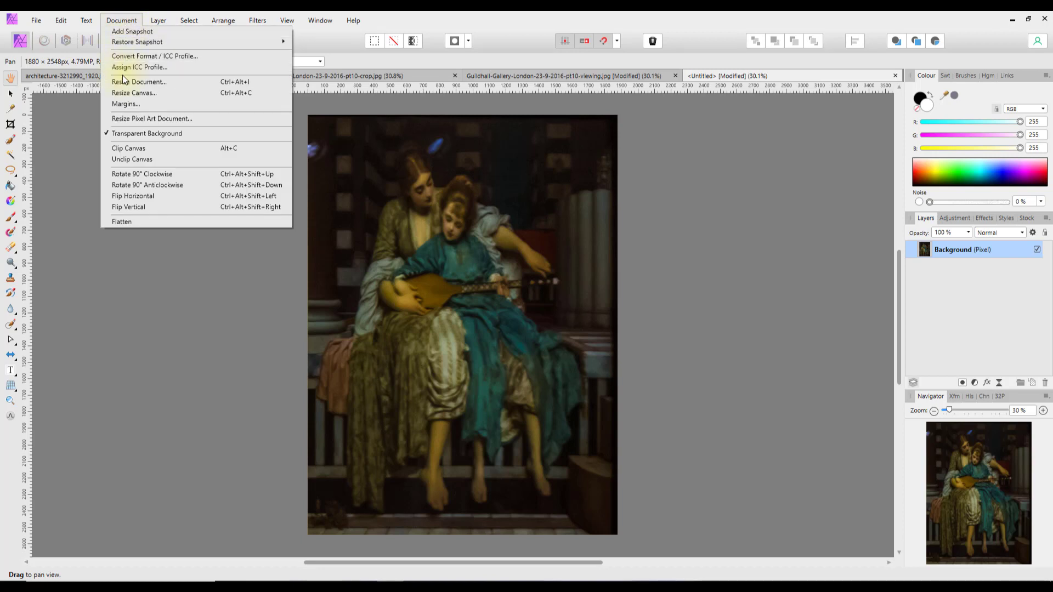
pyautogui.click(147, 93)
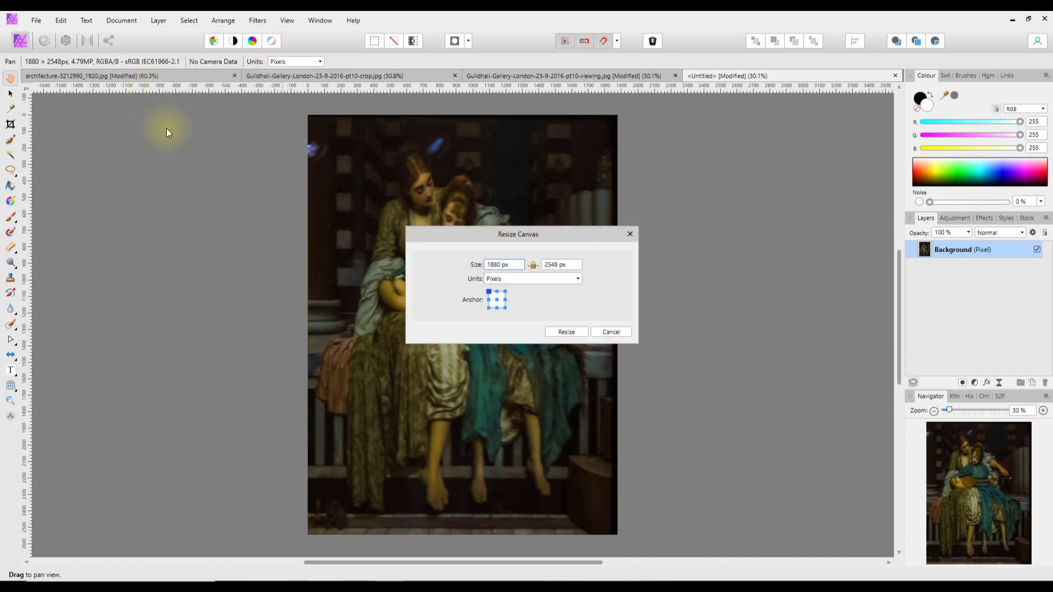
pyautogui.click(497, 300)
pyautogui.click(493, 267)
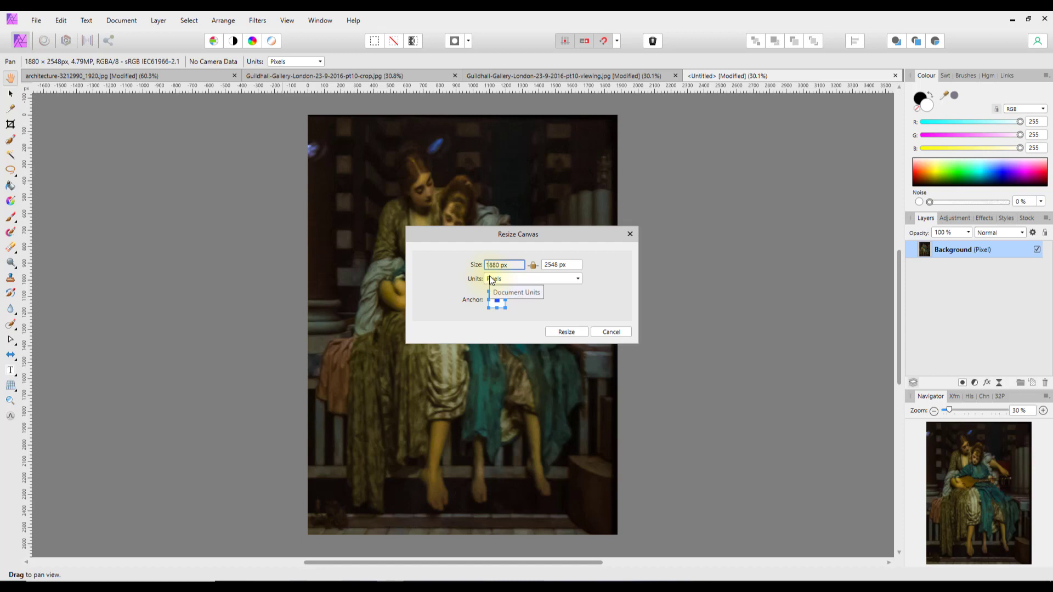
pyautogui.write('9')
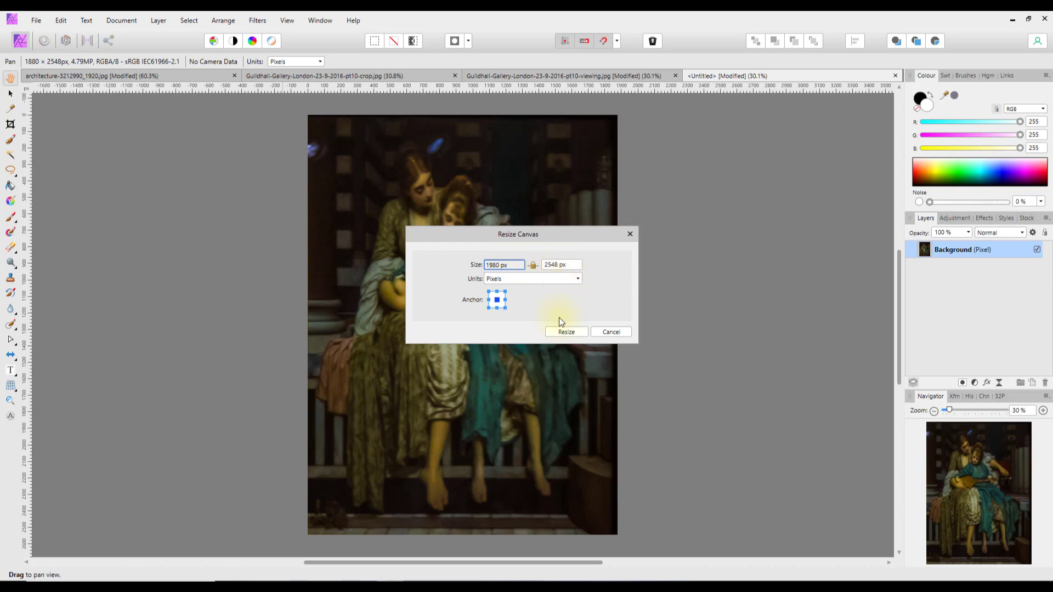
pyautogui.click(566, 332)
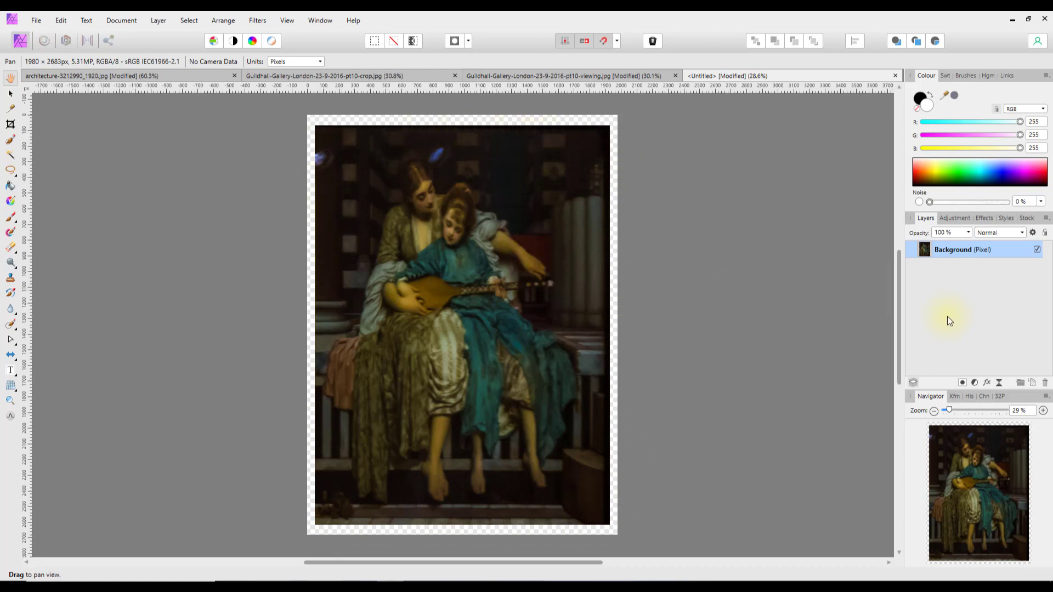
# Step: Add a pixel layer below the painting and pick a dark yellow Flood Fill colour
pyautogui.click(1033, 384)
pyautogui.moveTo(925, 250); pyautogui.dragTo(926, 289)
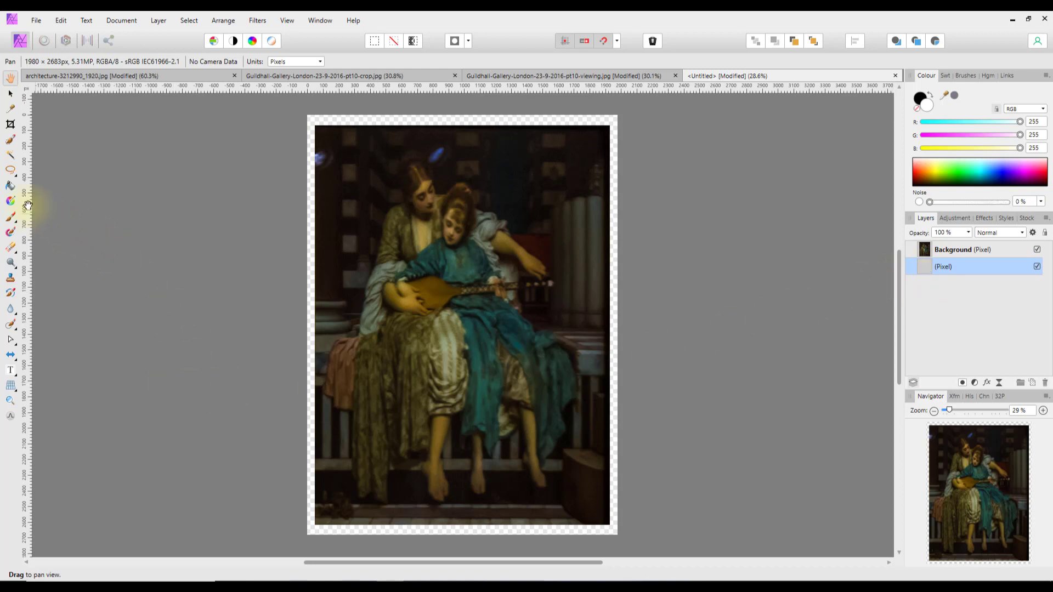
pyautogui.click(10, 187)
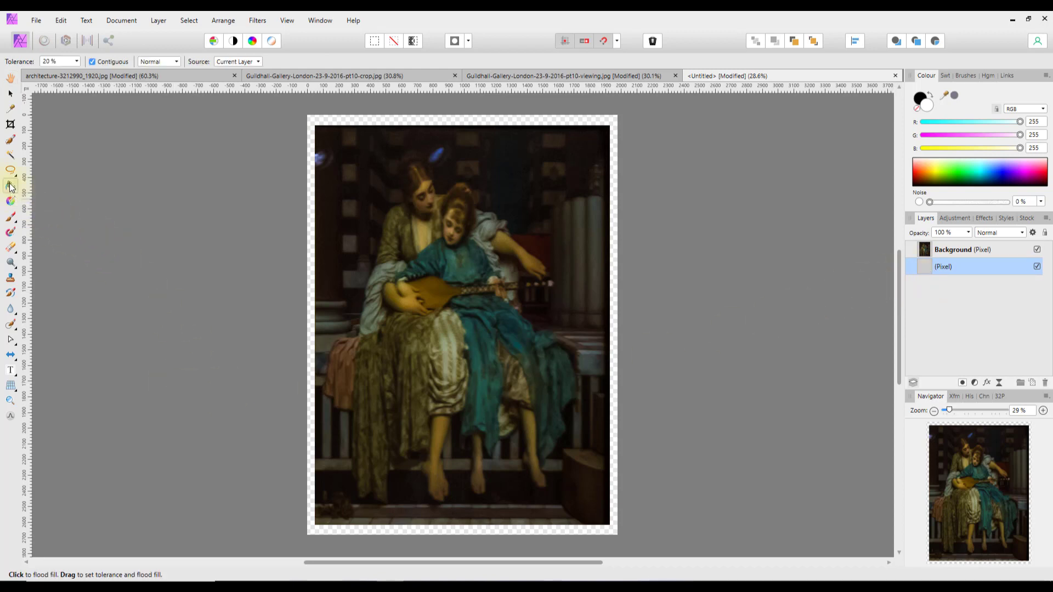
pyautogui.click(936, 173)
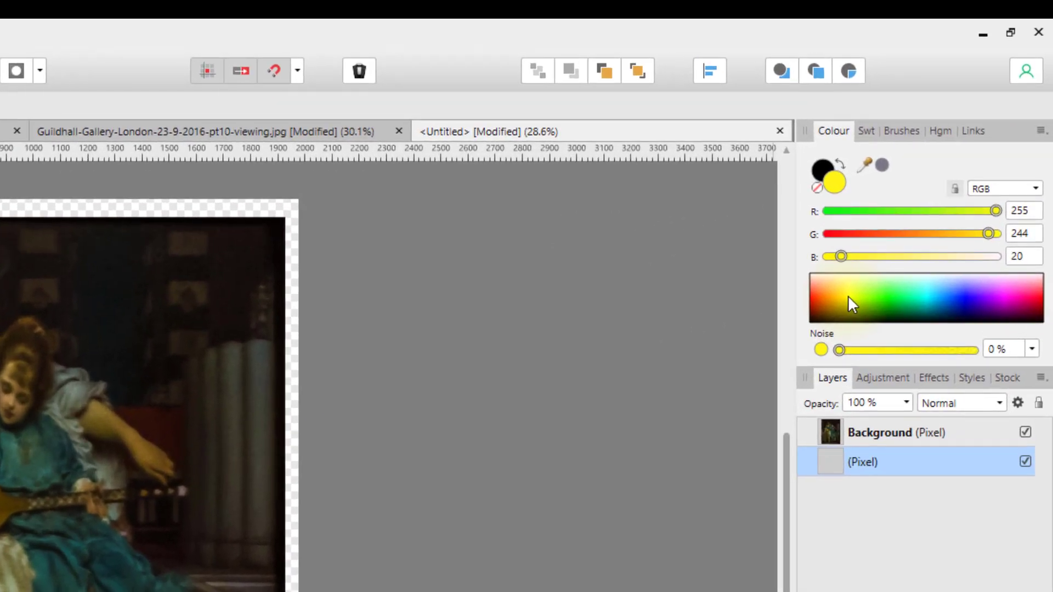
pyautogui.moveTo(846, 301); pyautogui.dragTo(846, 301)
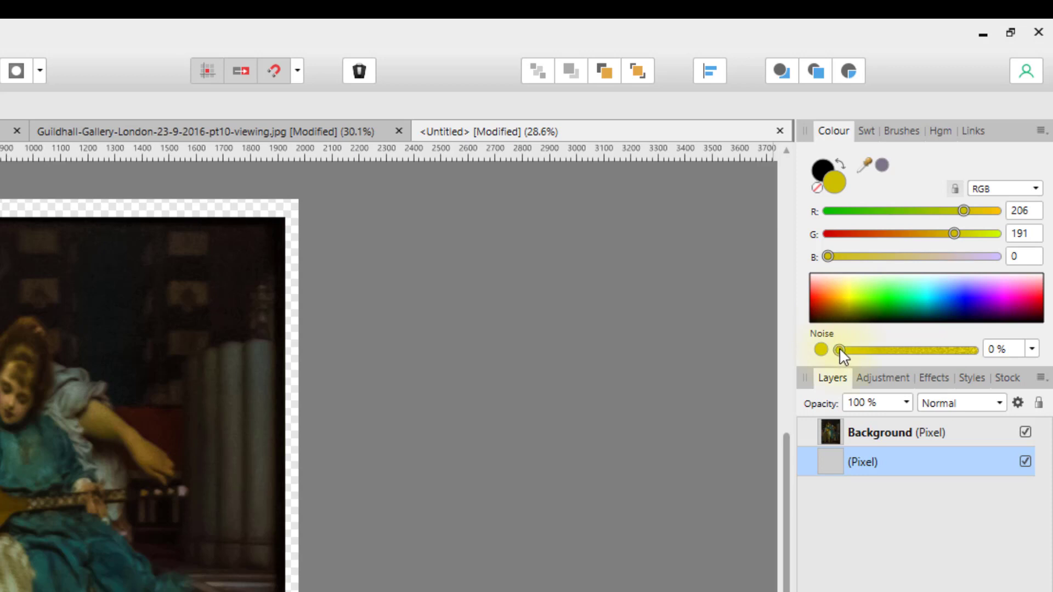
# Step: Add noise to the colour and fill the margin with dark gold (RGB 186, 150, 0)
pyautogui.moveTo(840, 351); pyautogui.dragTo(1006, 348)
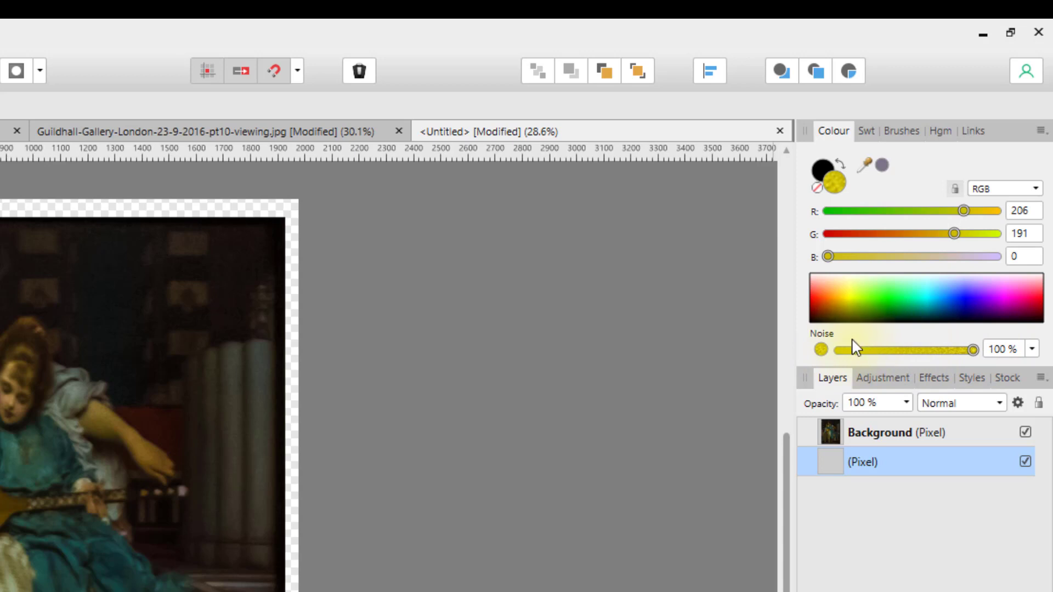
pyautogui.click(822, 350)
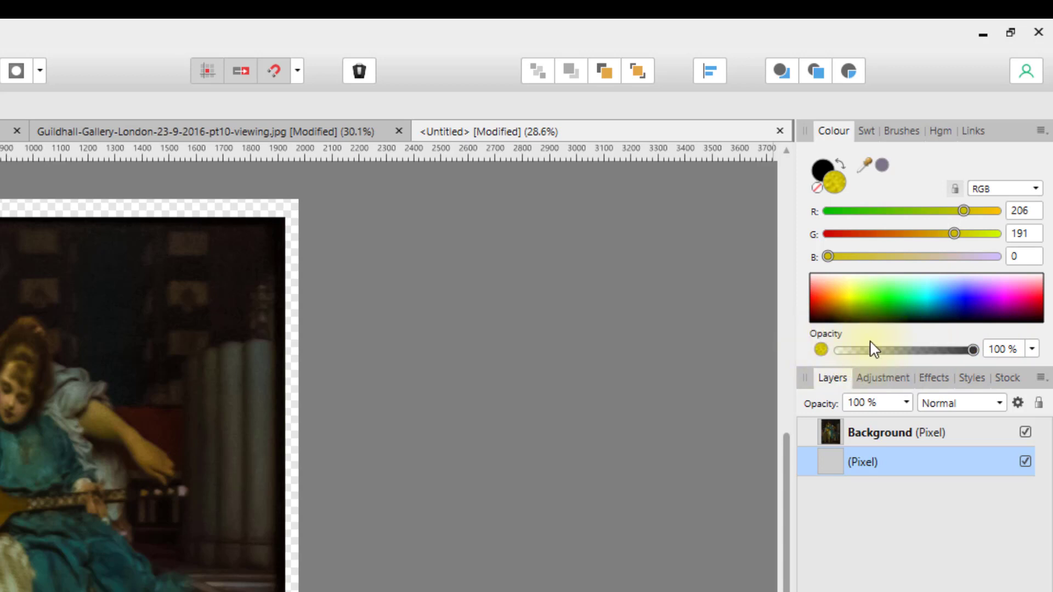
pyautogui.click(821, 350)
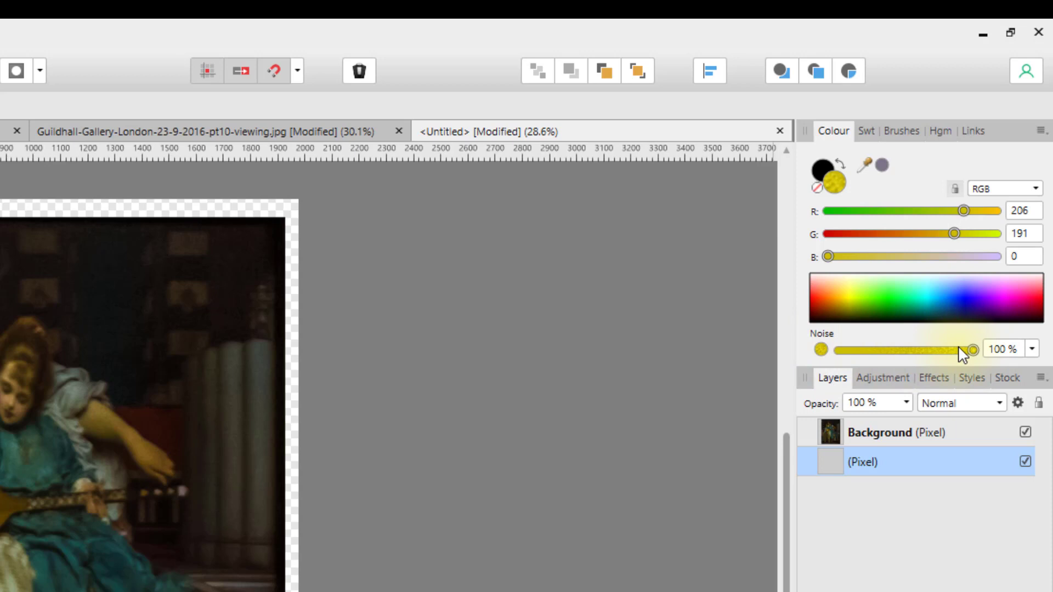
pyautogui.click(295, 376)
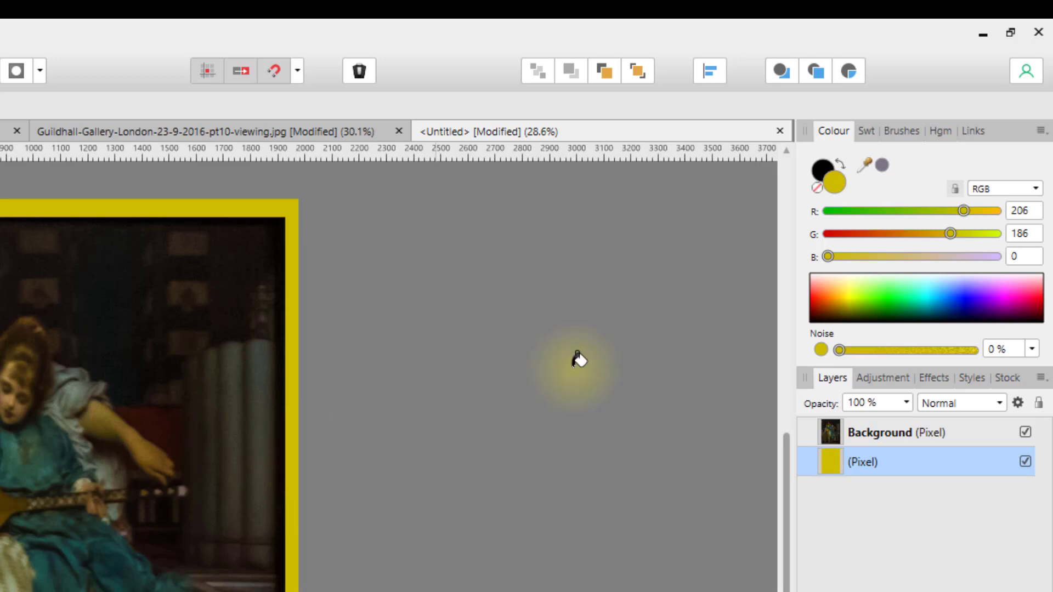
pyautogui.click(840, 310)
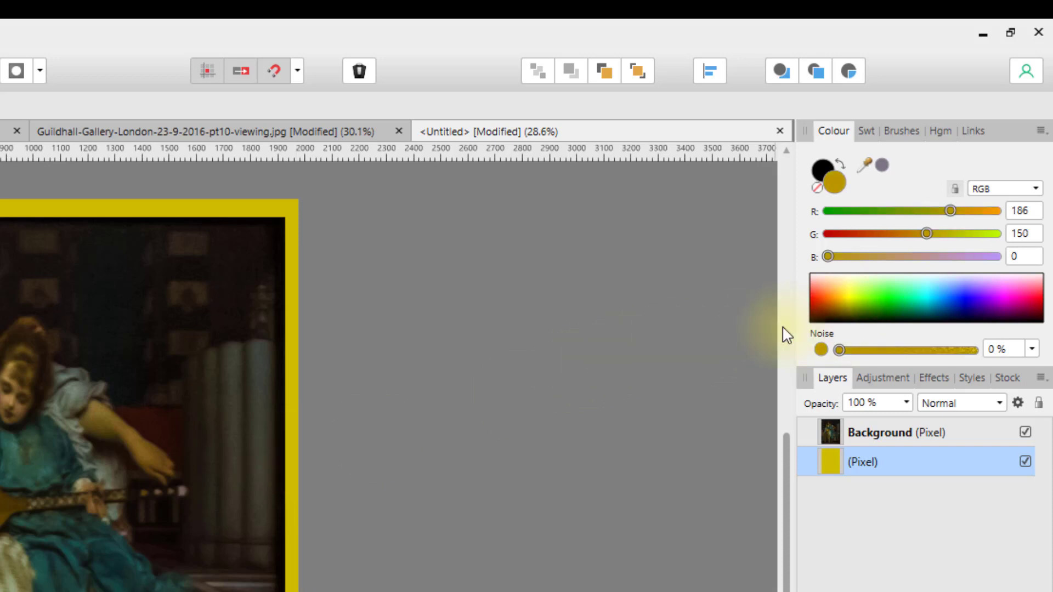
pyautogui.click(298, 449)
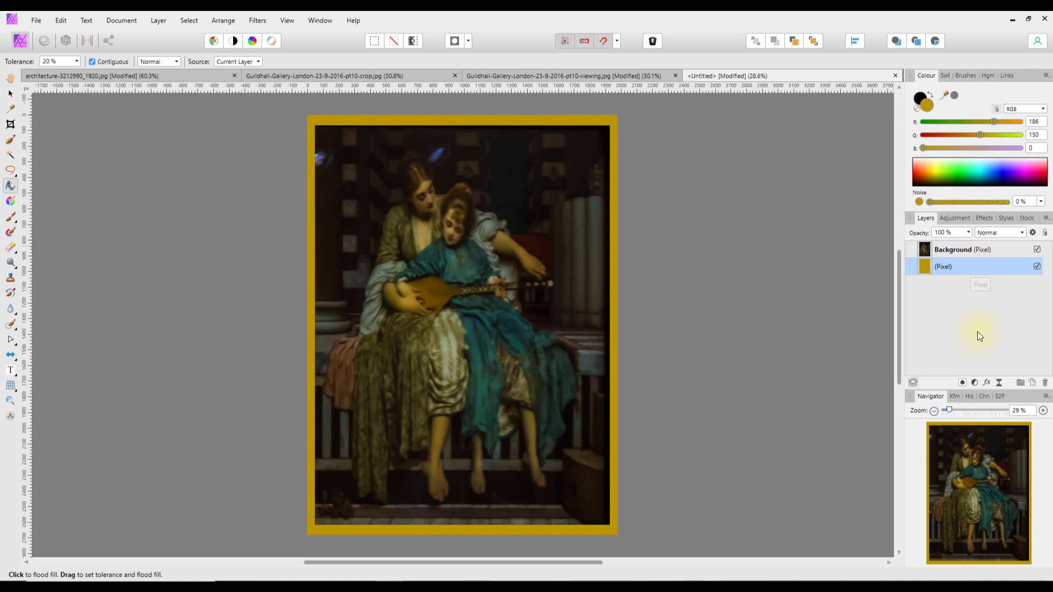
# Step: Add a 3D effect to the frame layer with 49.8 px radius, 4 px soften and an adjusted light direction
pyautogui.click(988, 382)
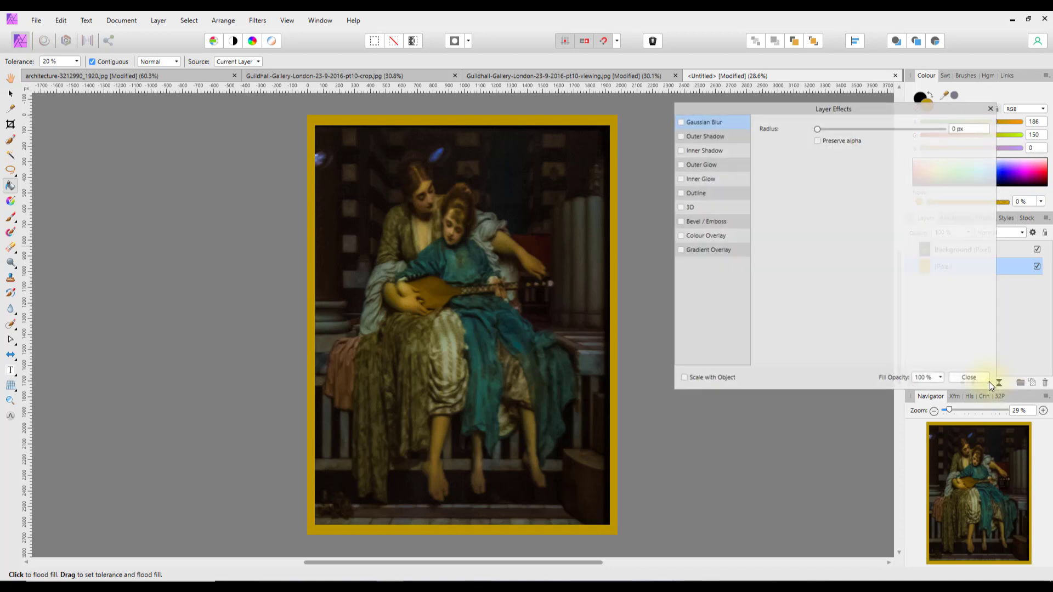
pyautogui.moveTo(808, 108); pyautogui.dragTo(759, 109)
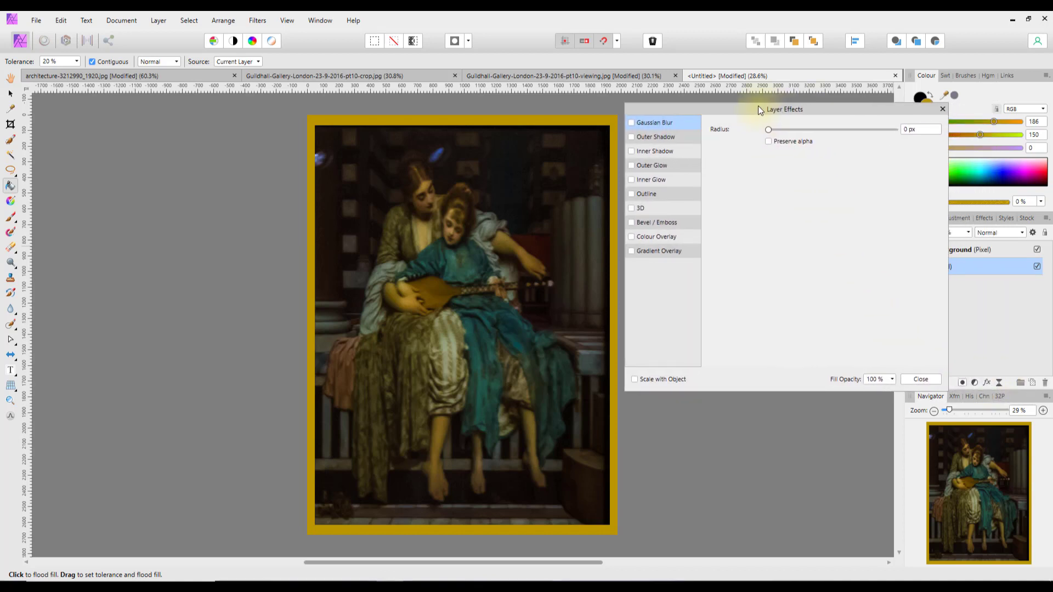
pyautogui.click(631, 208)
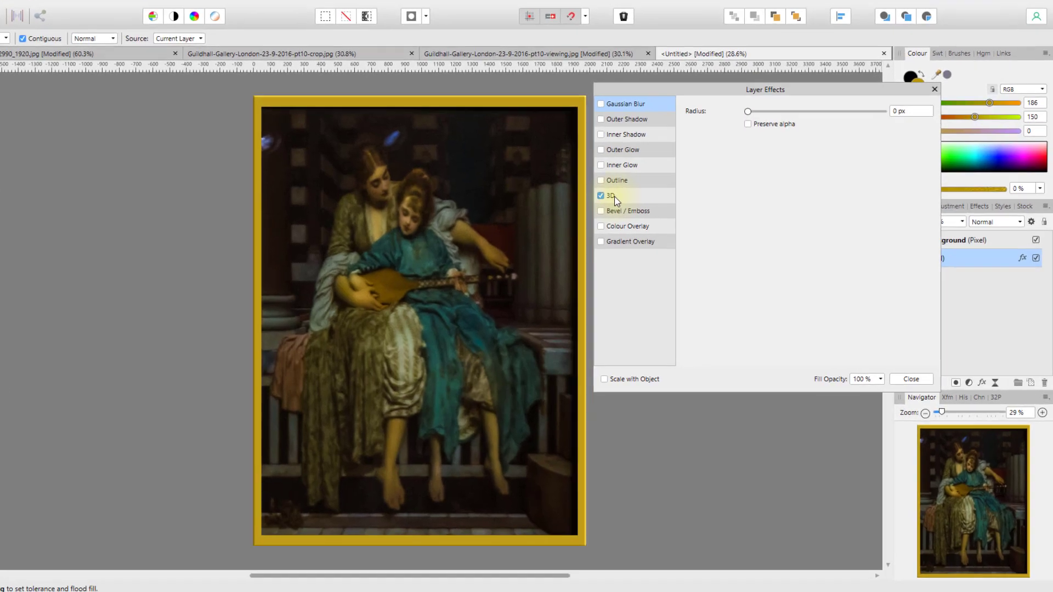
pyautogui.click(613, 196)
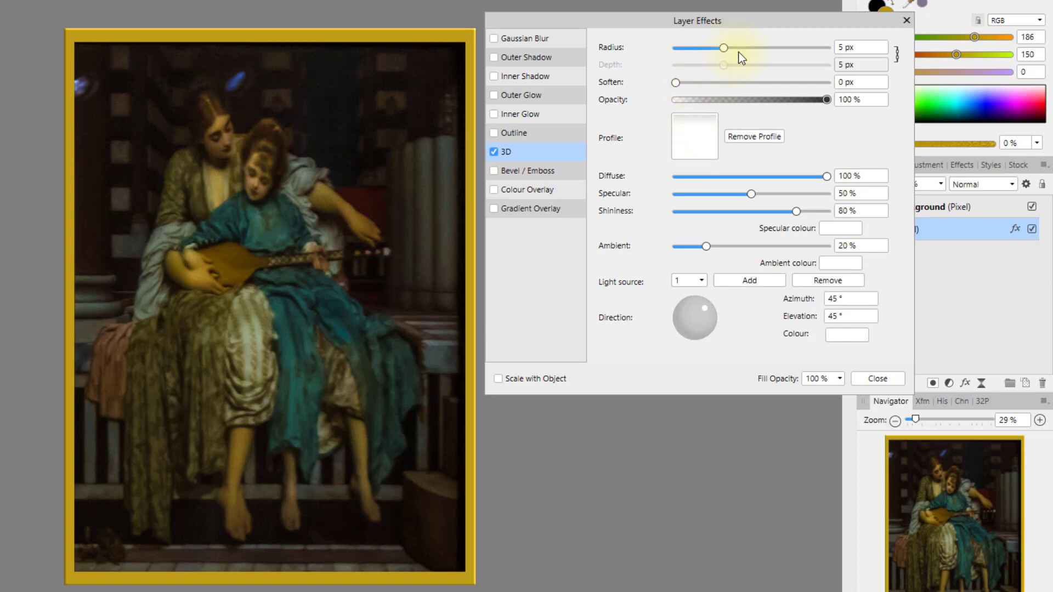
pyautogui.moveTo(725, 48); pyautogui.dragTo(796, 48)
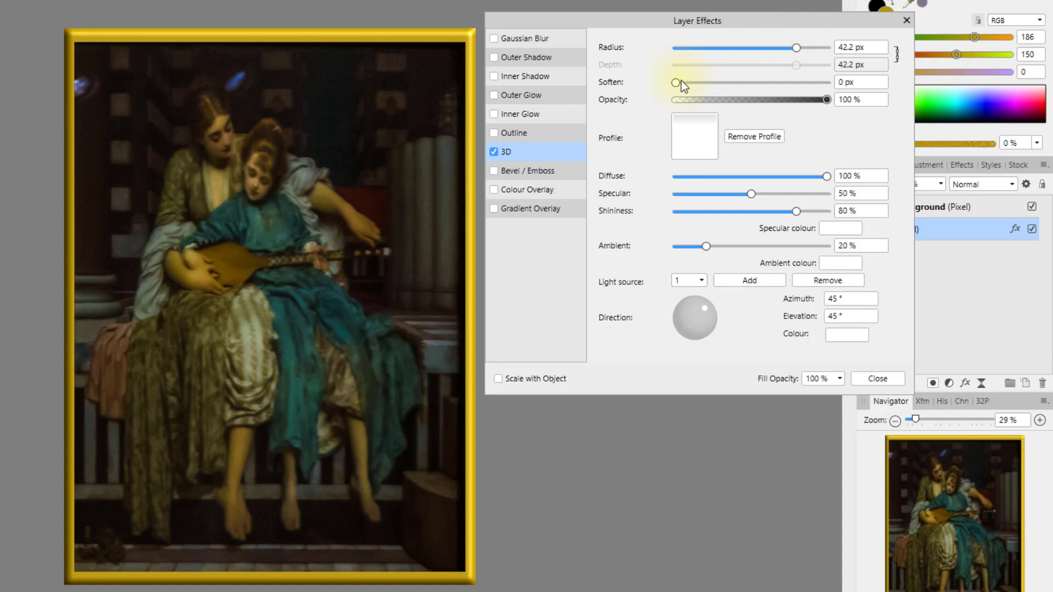
pyautogui.moveTo(681, 81); pyautogui.dragTo(707, 82)
pyautogui.moveTo(798, 49); pyautogui.dragTo(810, 48)
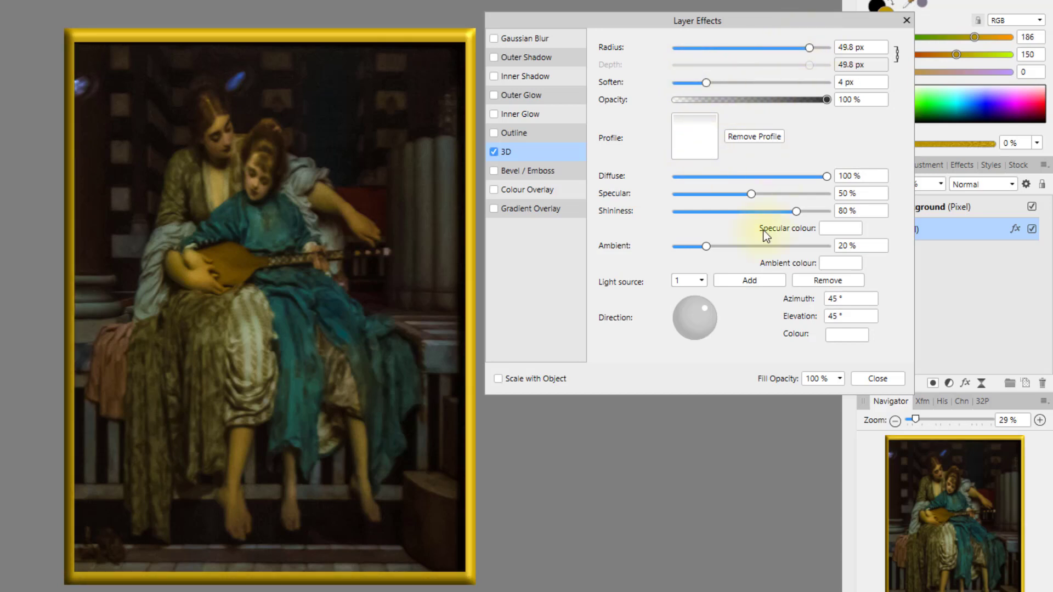
pyautogui.moveTo(708, 307); pyautogui.dragTo(687, 325)
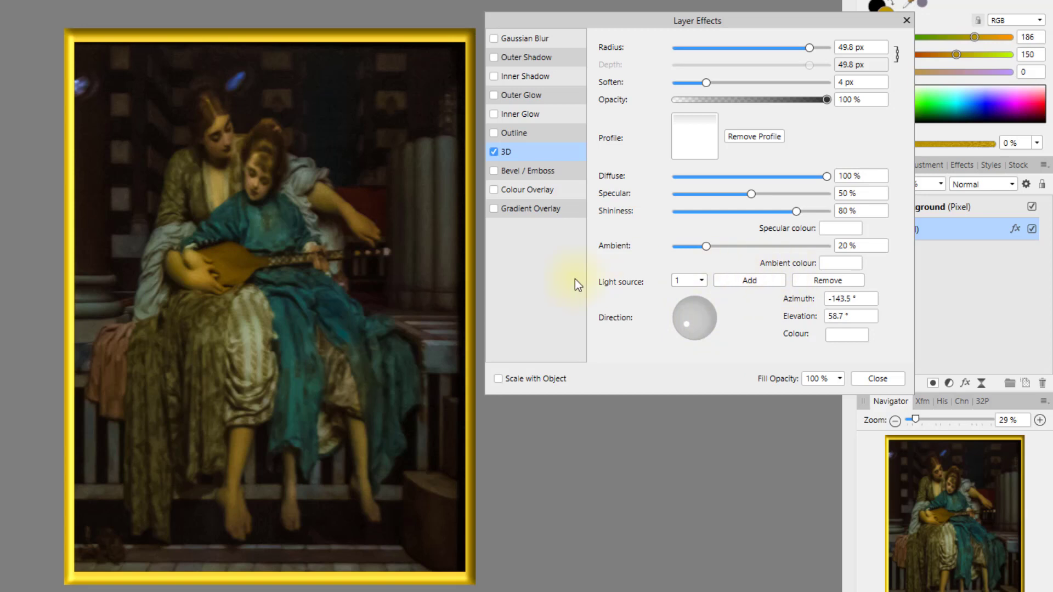
# Step: Add a Pillow bevel/emboss to the frame with 35 px radius and 13.4 px soften
pyautogui.click(494, 172)
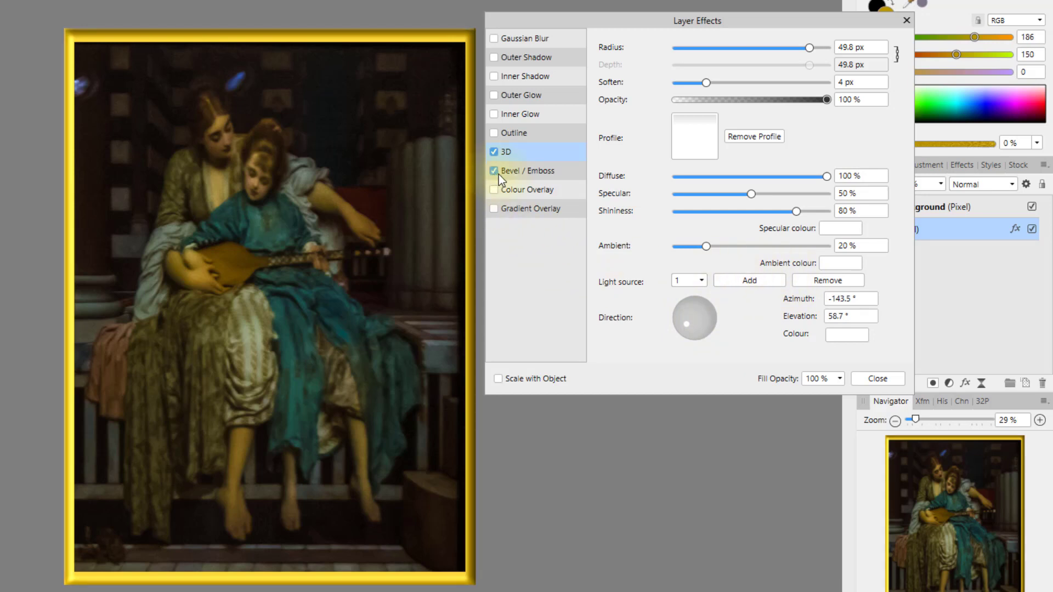
pyautogui.click(523, 168)
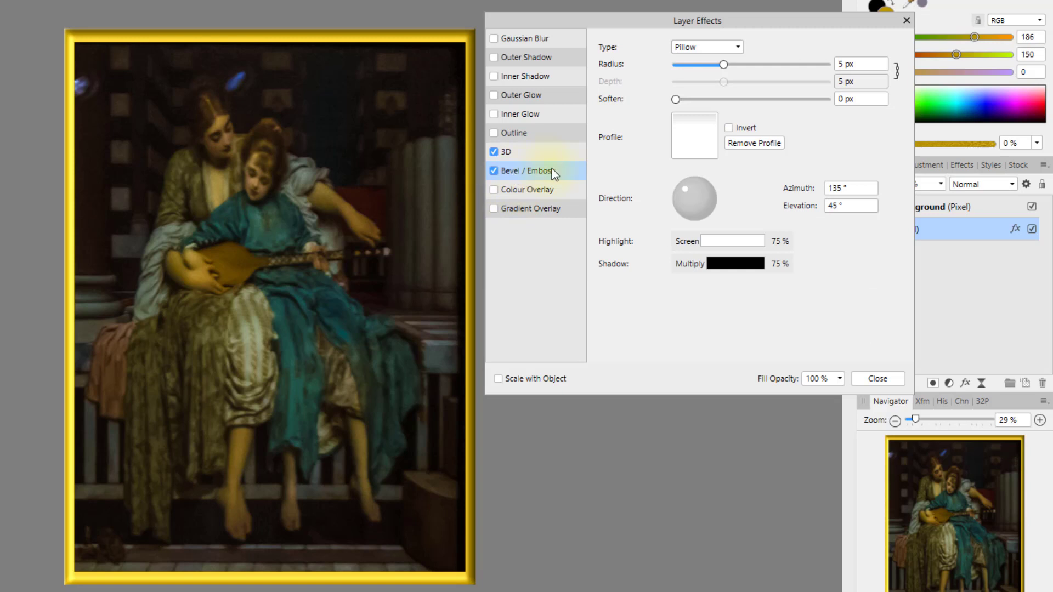
pyautogui.moveTo(724, 65); pyautogui.dragTo(769, 68)
pyautogui.moveTo(678, 103); pyautogui.dragTo(777, 105)
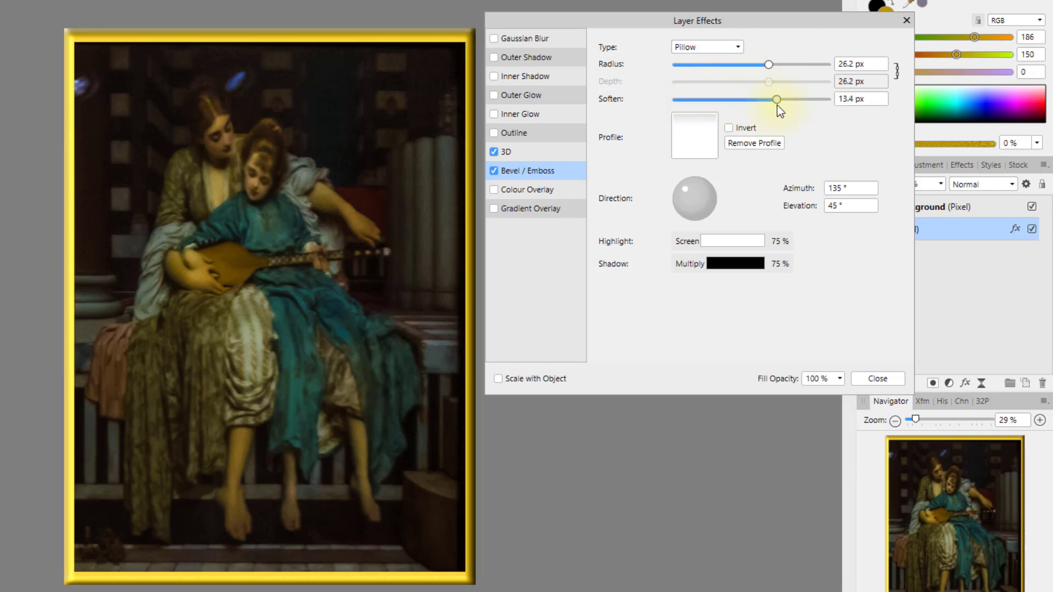
pyautogui.moveTo(769, 63); pyautogui.dragTo(784, 70)
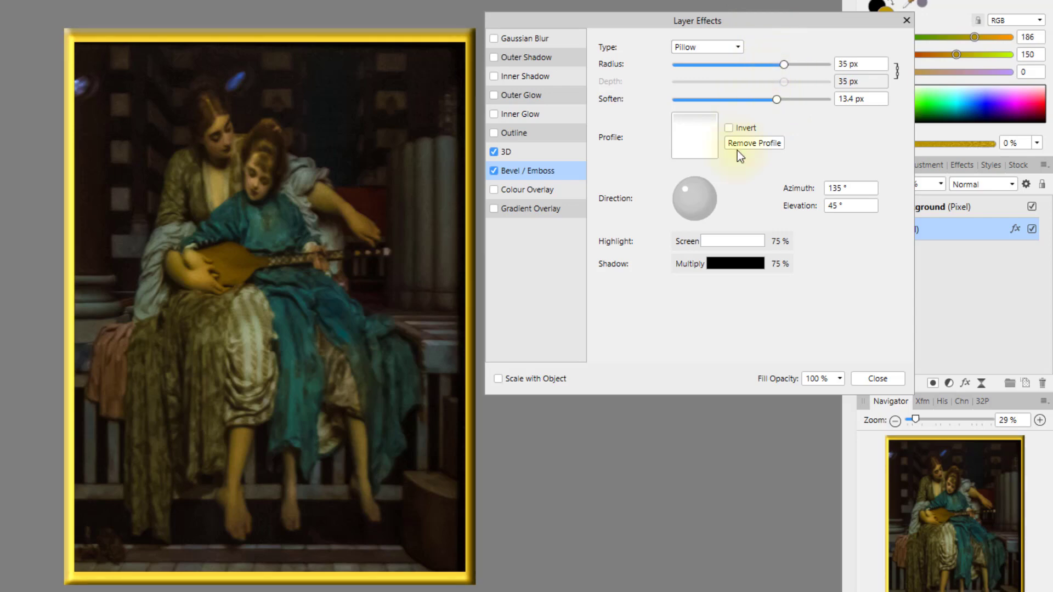
pyautogui.click(873, 378)
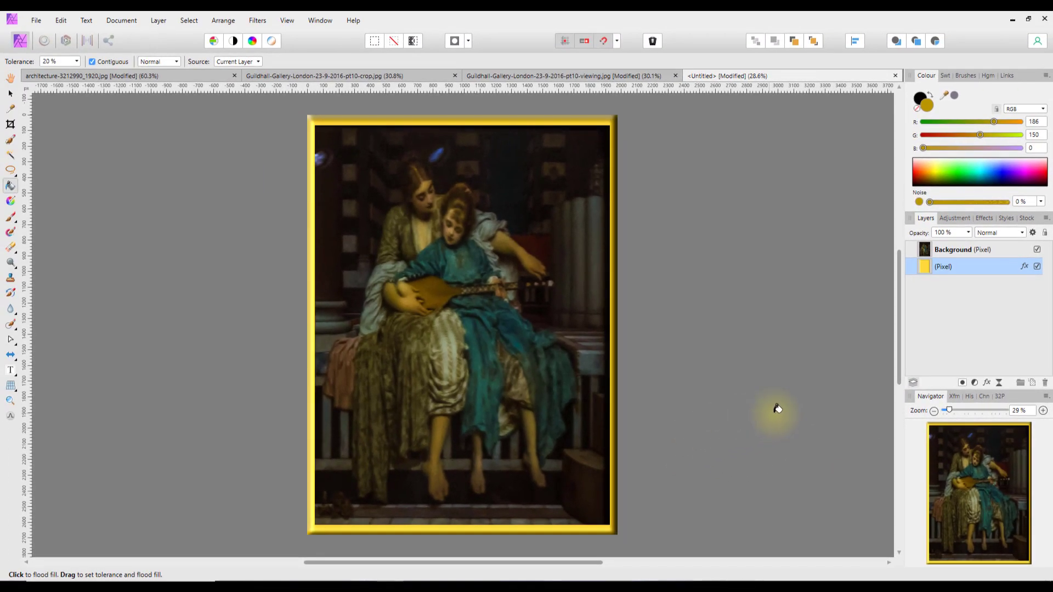